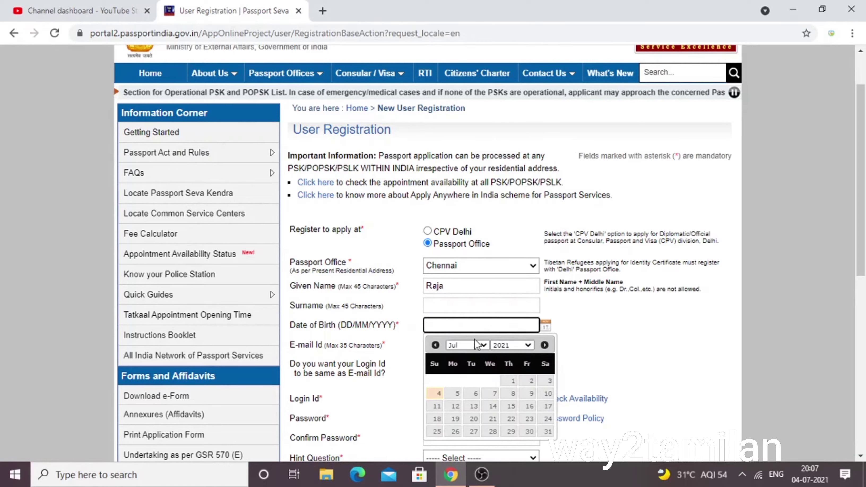
Set the date of birth to 01/01/1990 (January, 1990, day 1).
{"action": "left_click", "coordinate": [477, 345]}
{"action": "left_click", "coordinate": [474, 357]}
{"action": "left_click", "coordinate": [515, 347]}
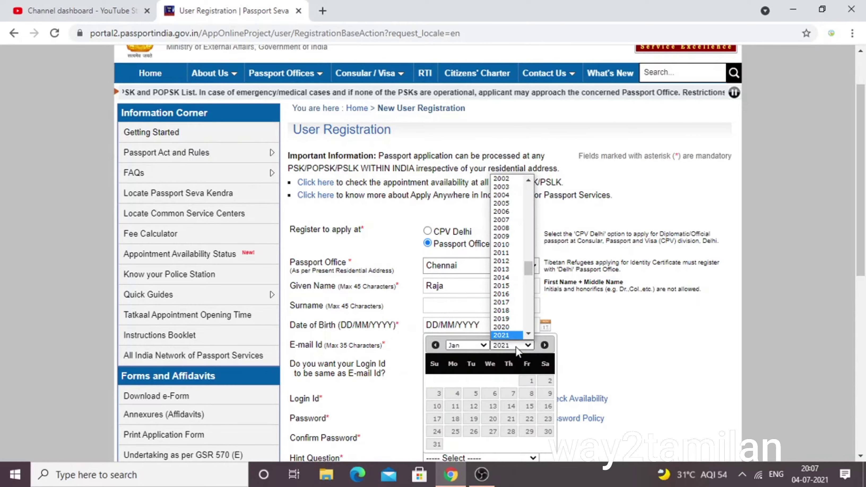
{"action": "scroll", "coordinate": [518, 294], "scroll_direction": "up", "scroll_amount": 9}
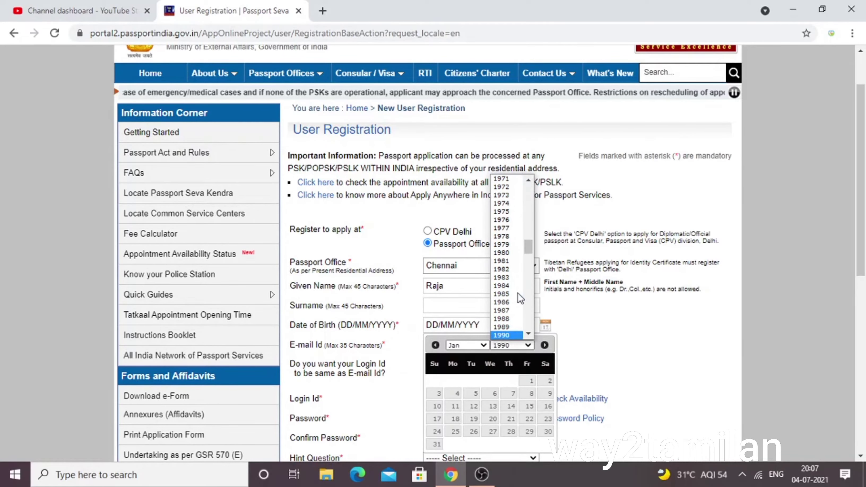
{"action": "left_click", "coordinate": [517, 294]}
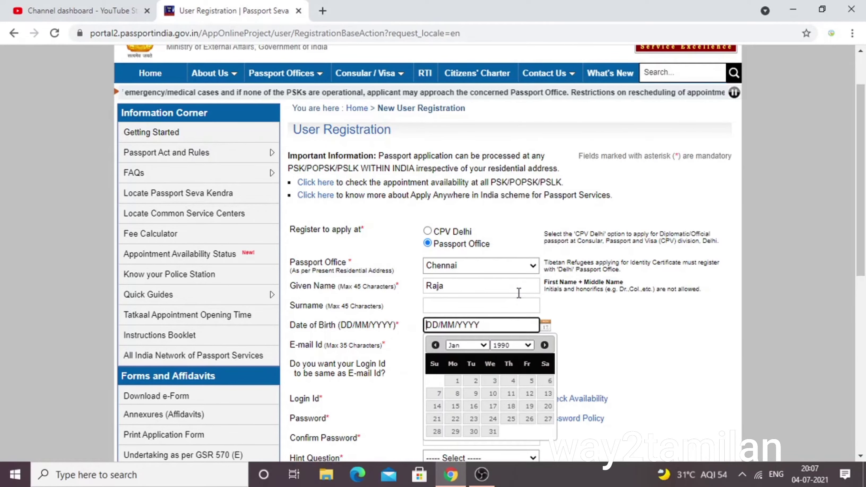
{"action": "left_click", "coordinate": [453, 379]}
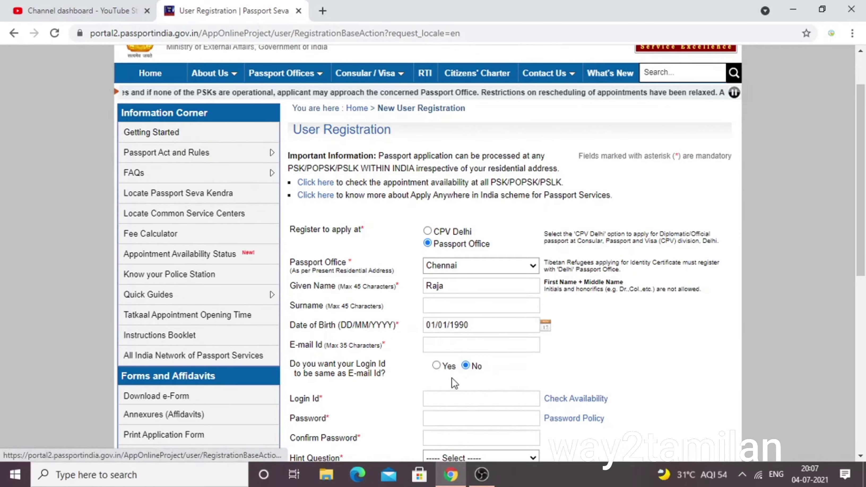
Fill in the applicant's saved e-mail address and make it the login id.
{"action": "left_click", "coordinate": [454, 345]}
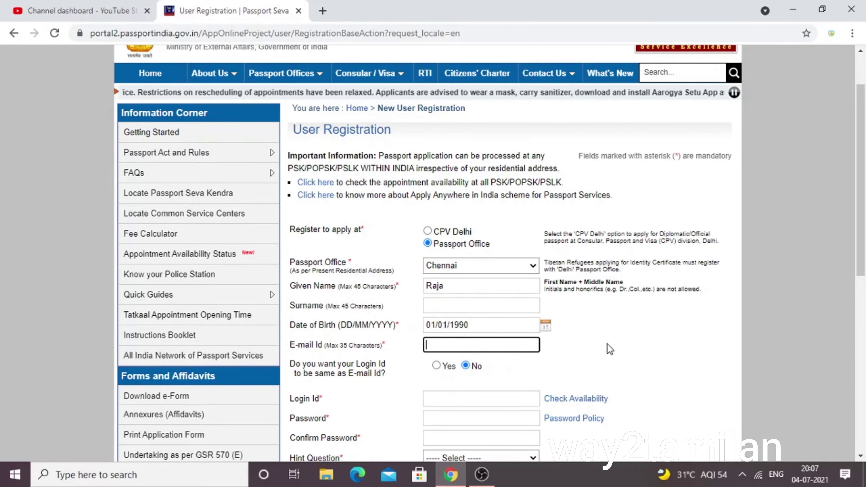
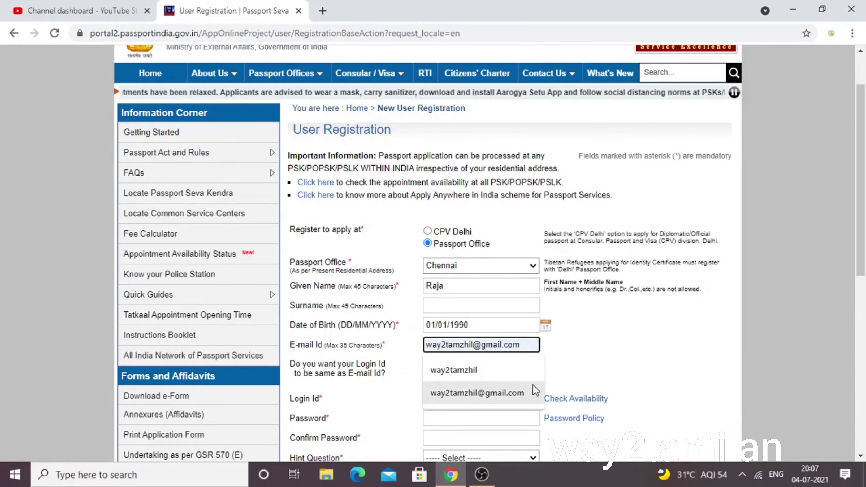
{"action": "left_click", "coordinate": [529, 385]}
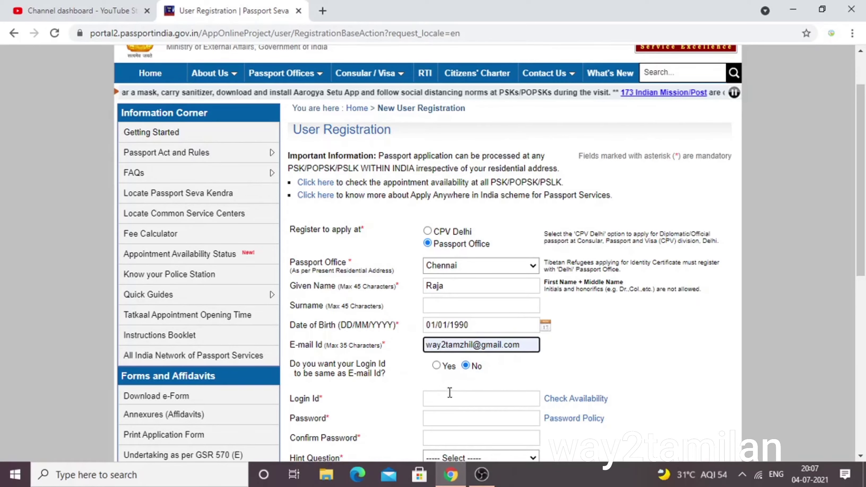
{"action": "left_click", "coordinate": [440, 367]}
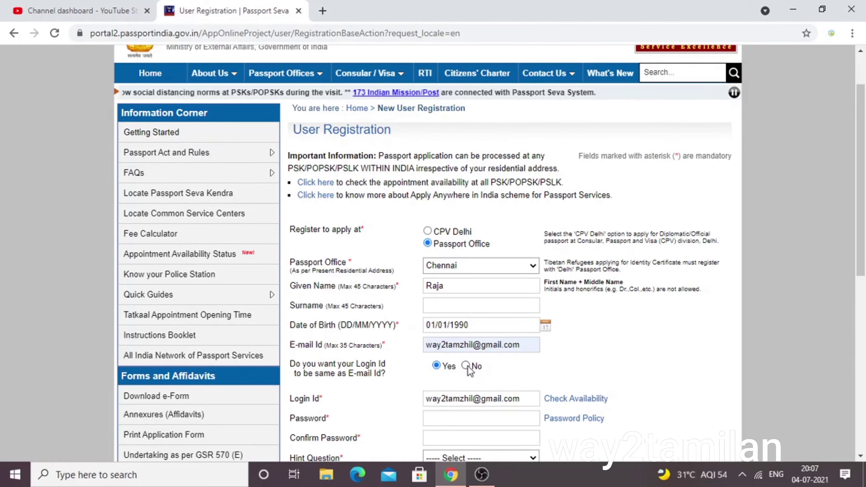
Enter the account password and confirm it.
{"action": "scroll", "coordinate": [466, 366], "scroll_direction": "down", "scroll_amount": 3}
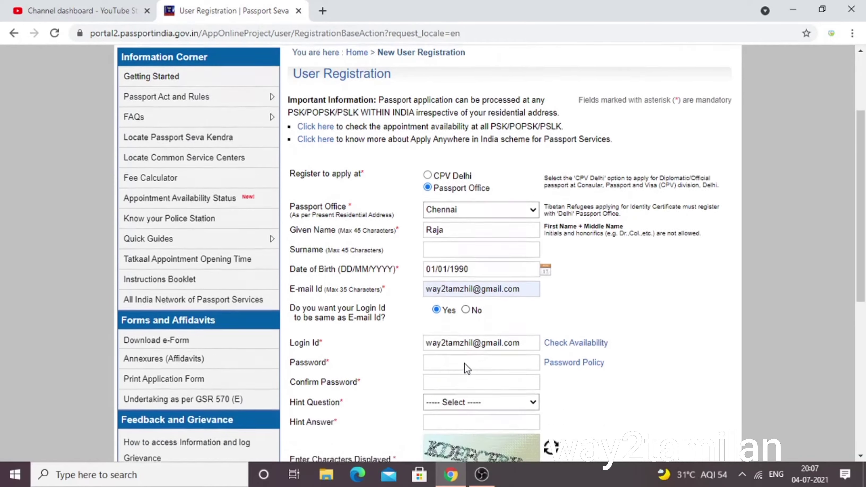
{"action": "left_click", "coordinate": [452, 298]}
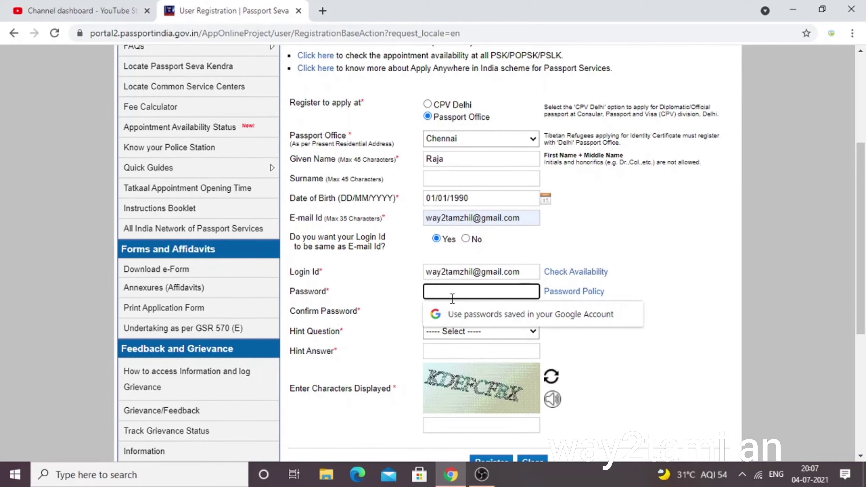
{"action": "type", "text": "••"}
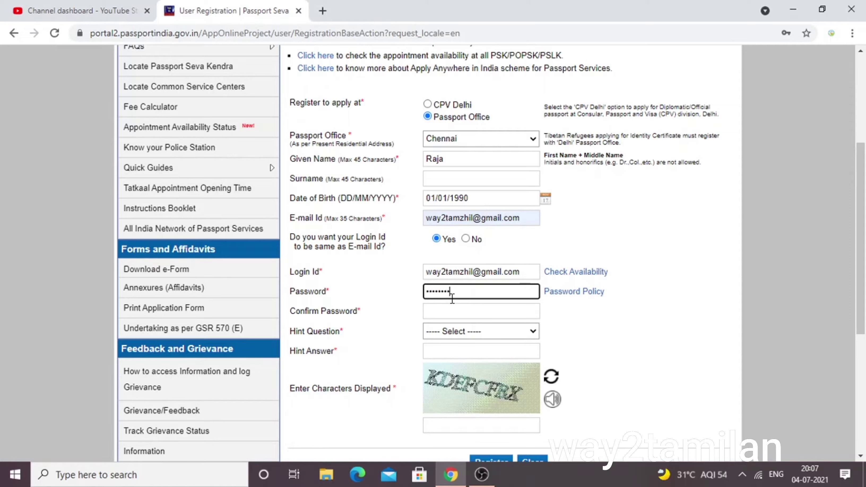
{"action": "left_click", "coordinate": [446, 306]}
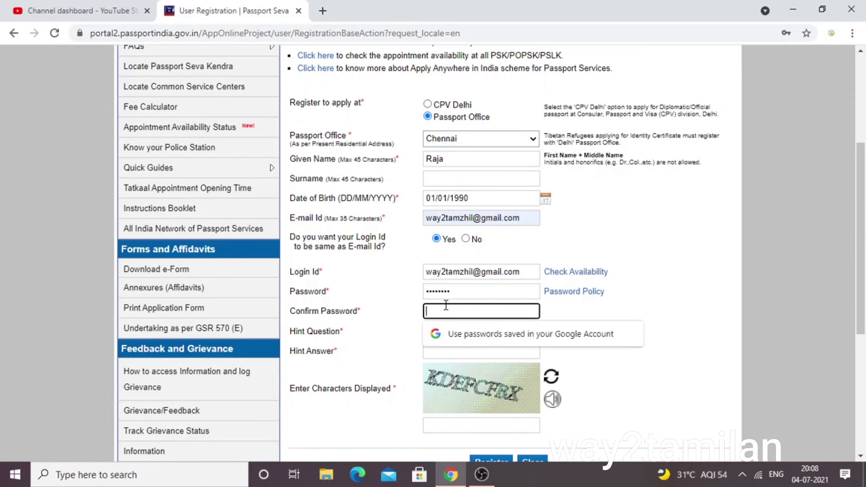
{"action": "type", "text": "•"}
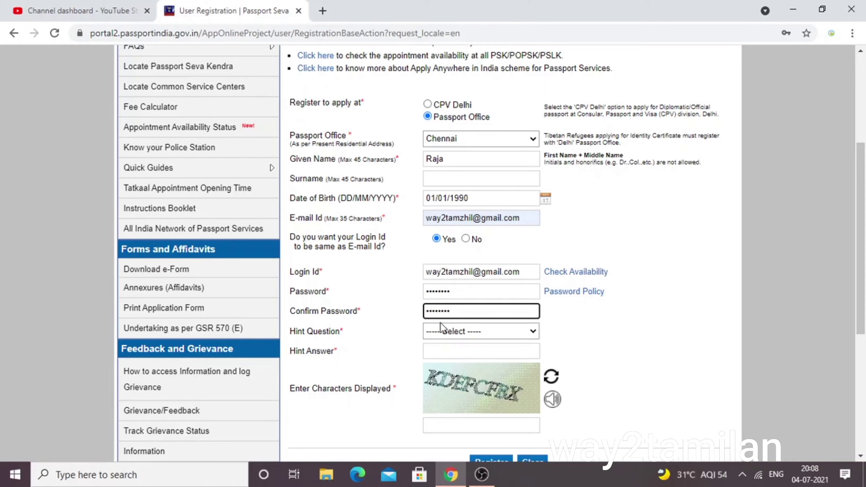
Choose Favourite Colour as the hint question and enter its answer.
{"action": "left_click", "coordinate": [443, 330]}
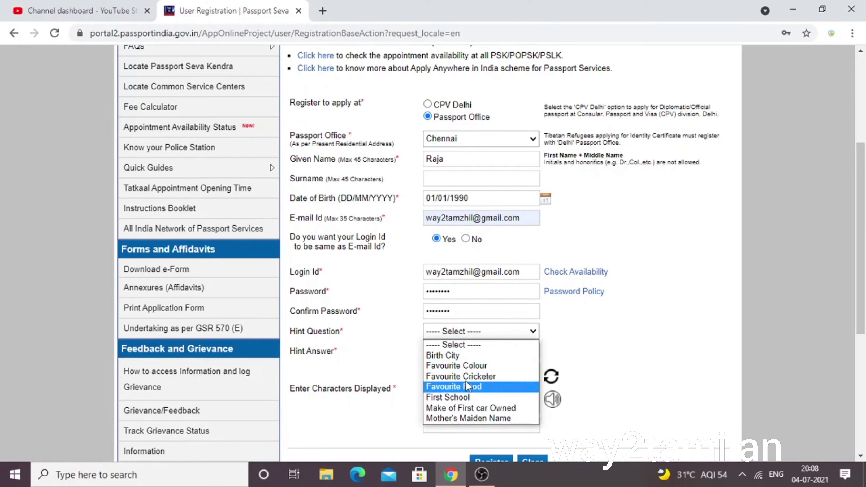
{"action": "left_click", "coordinate": [470, 365]}
{"action": "left_click", "coordinate": [466, 351]}
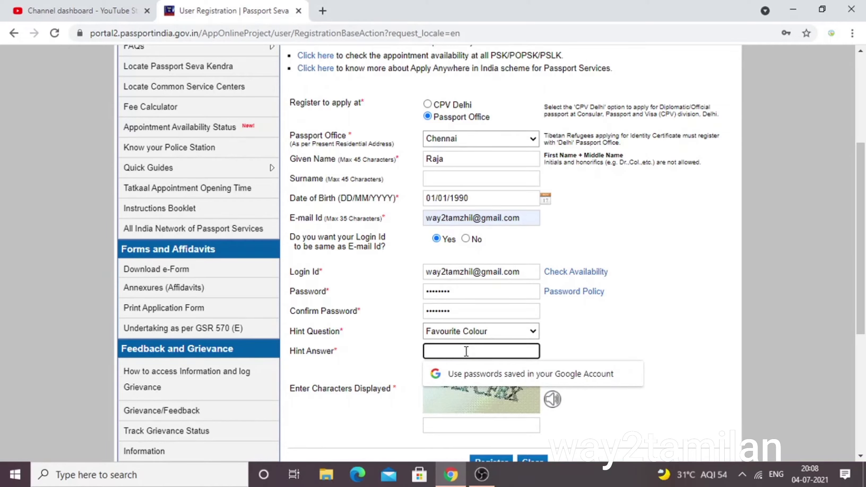
{"action": "type", "text": "r"}
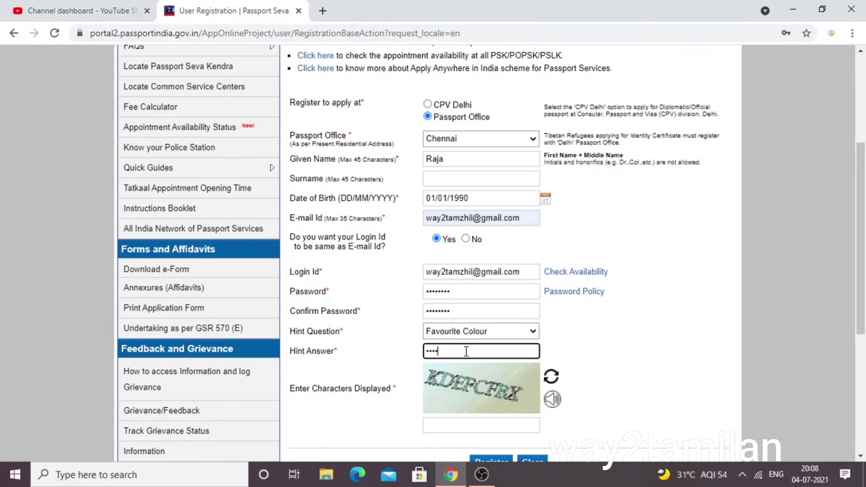
Enter the displayed captcha characters, correcting a mistyped one.
{"action": "left_click", "coordinate": [455, 427]}
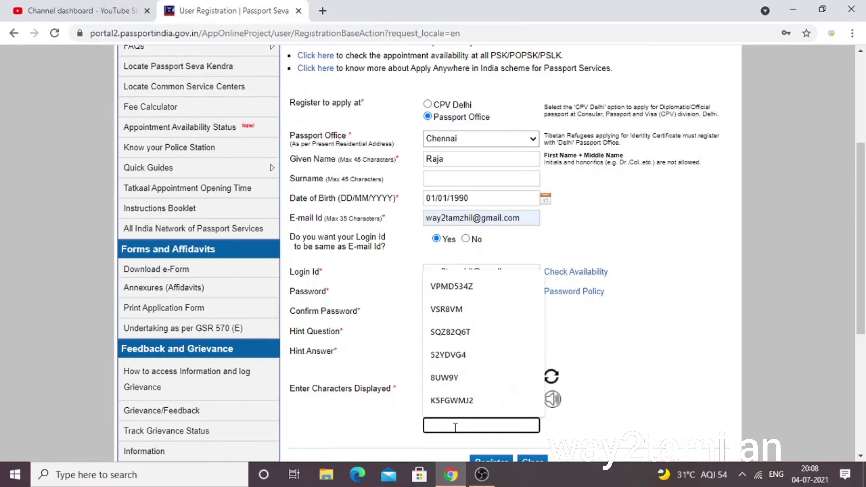
{"action": "type", "text": "k"}
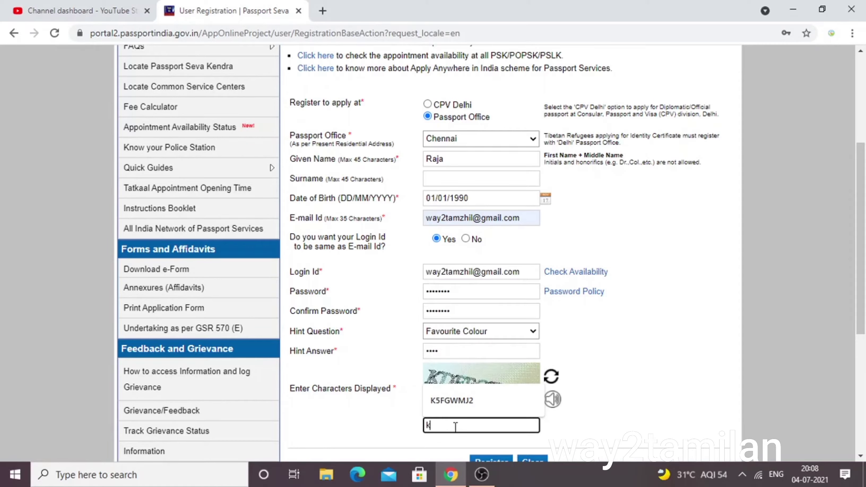
{"action": "key", "text": "BackSpace"}
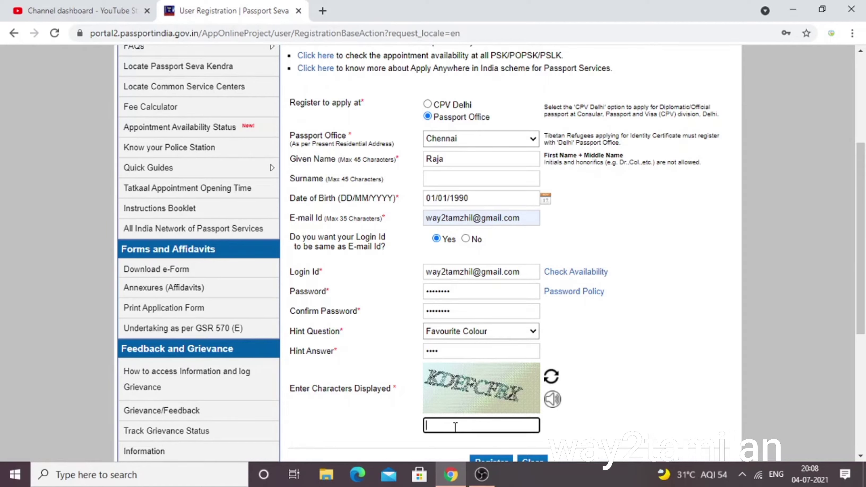
{"action": "type", "text": "KDEFCFEX"}
{"action": "scroll", "coordinate": [466, 419], "scroll_direction": "down", "scroll_amount": 4}
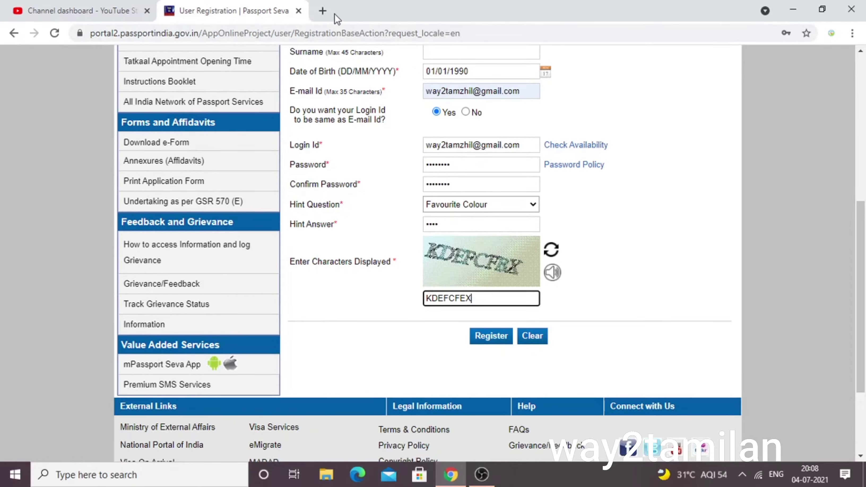
In a new Gmail tab, open the Registration Confirmation email and follow its activation link.
{"action": "left_click", "coordinate": [322, 10]}
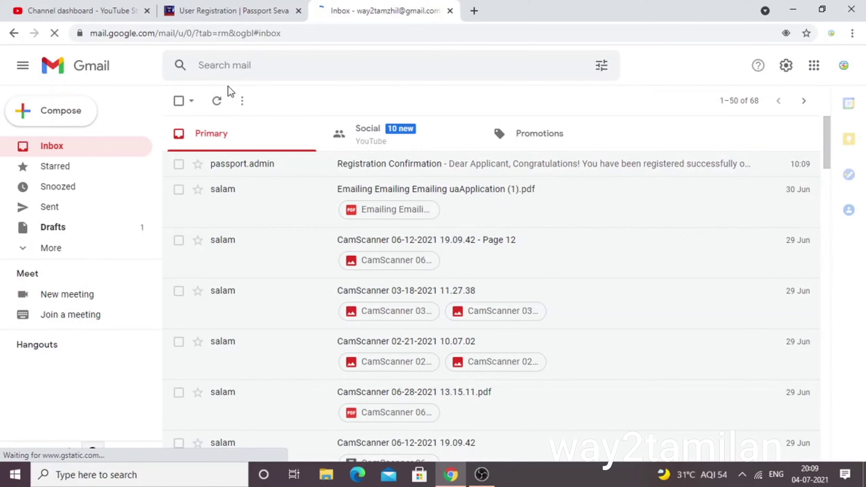
{"action": "left_click", "coordinate": [395, 160]}
{"action": "scroll", "coordinate": [341, 205], "scroll_direction": "down", "scroll_amount": 5}
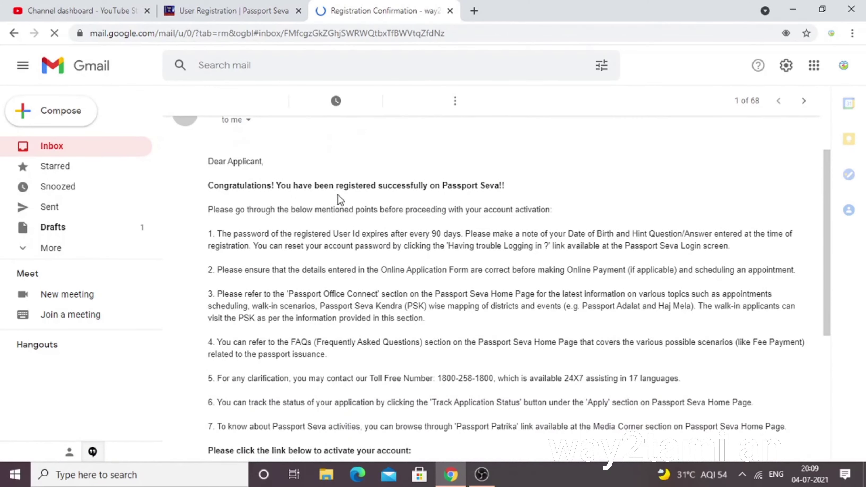
{"action": "scroll", "coordinate": [252, 269], "scroll_direction": "down", "scroll_amount": 1}
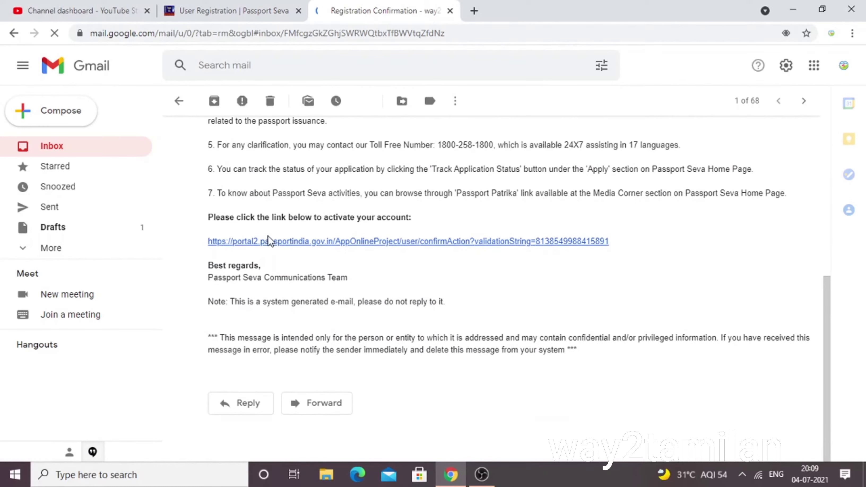
{"action": "left_click", "coordinate": [282, 243]}
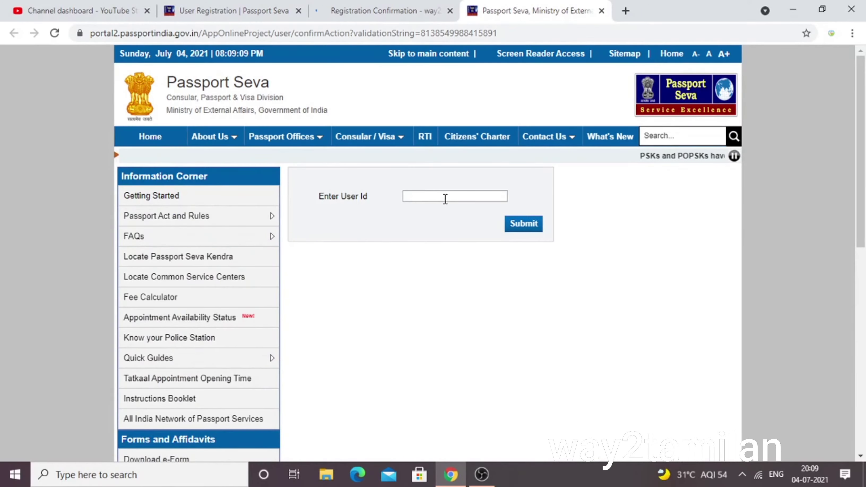
Activate the account by submitting the applicant's e-mail as the user id.
{"action": "left_click", "coordinate": [445, 197]}
{"action": "left_click", "coordinate": [445, 197]}
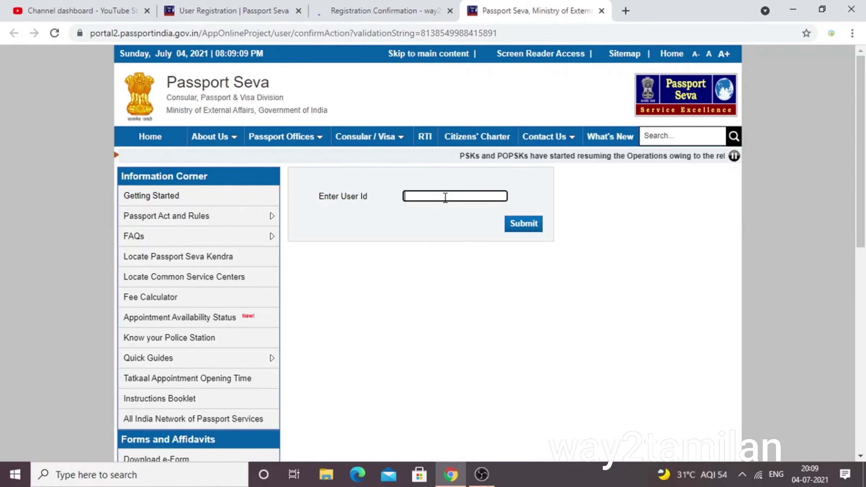
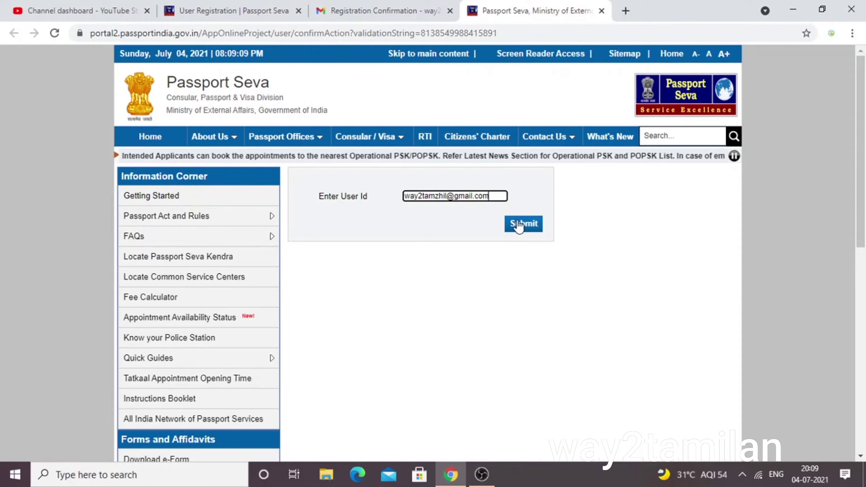
{"action": "left_click", "coordinate": [520, 224]}
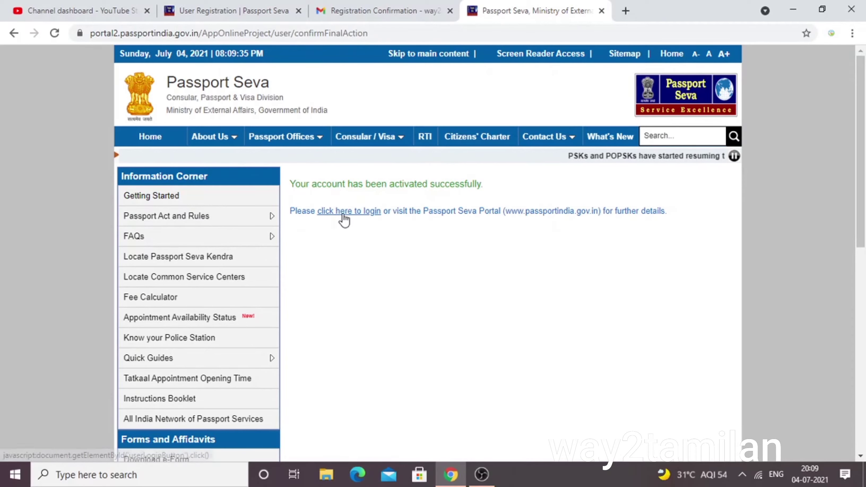
Return to the home page, close the COVID-19 advisory, and open Existing User Login.
{"action": "left_click", "coordinate": [347, 211]}
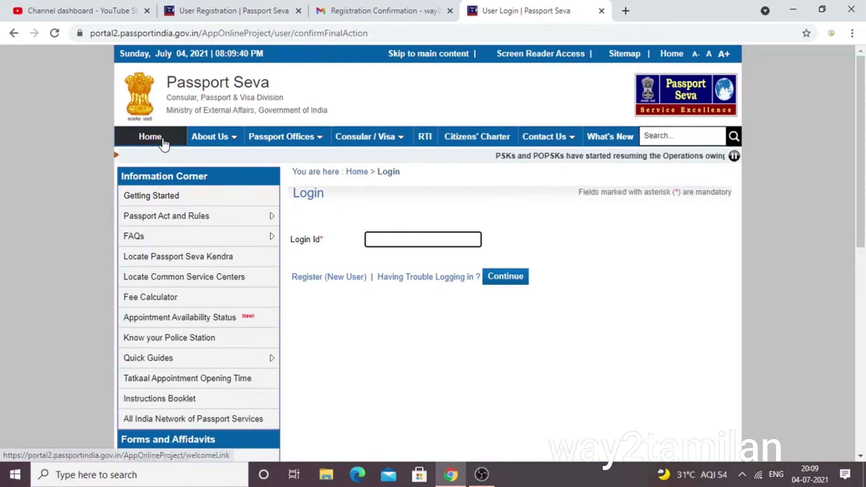
{"action": "left_click", "coordinate": [162, 139]}
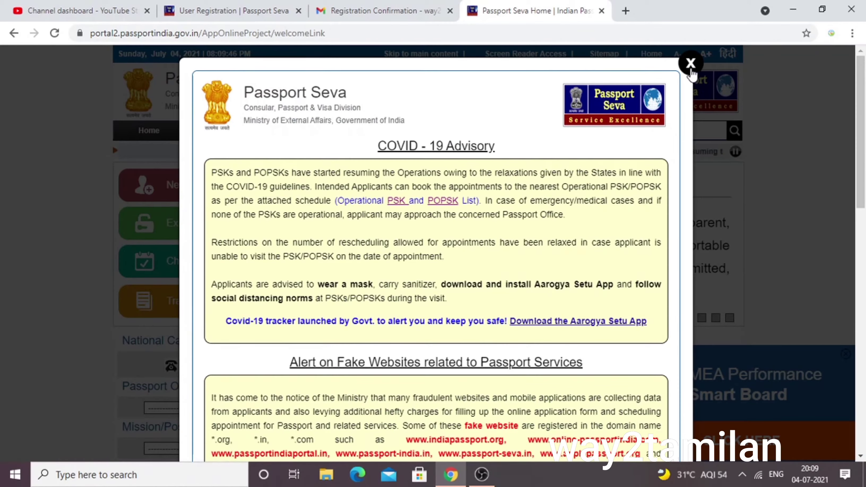
{"action": "left_click", "coordinate": [691, 62]}
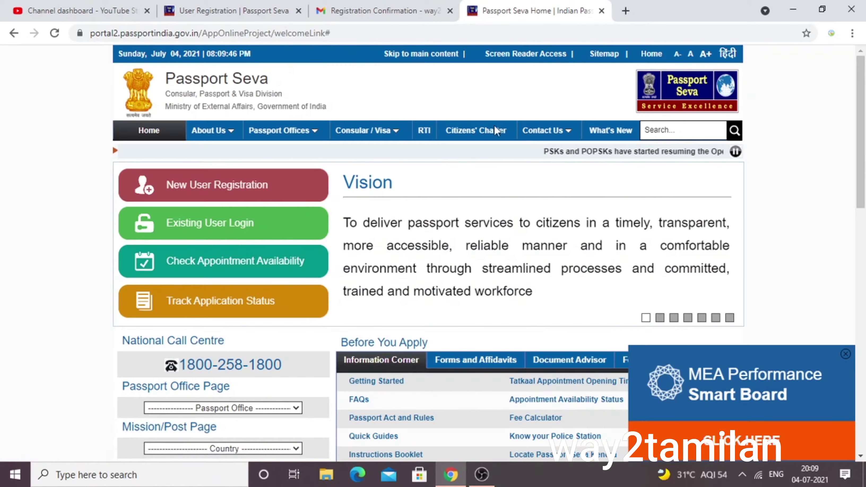
{"action": "left_click", "coordinate": [201, 226]}
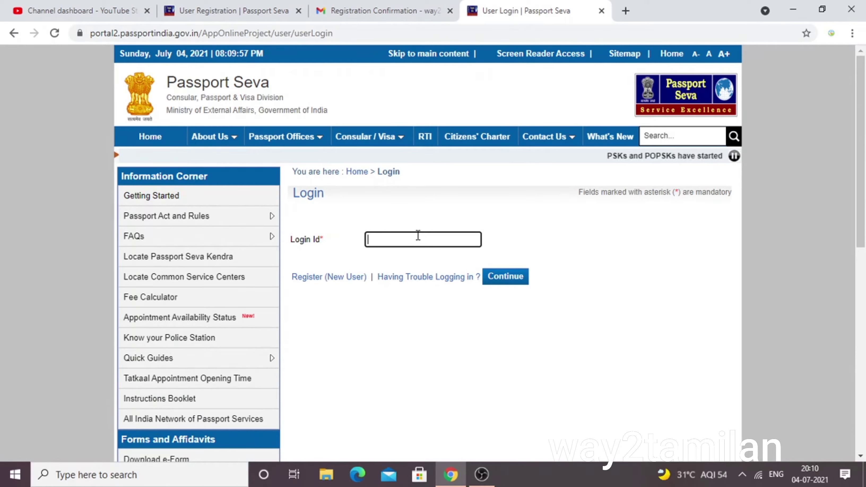
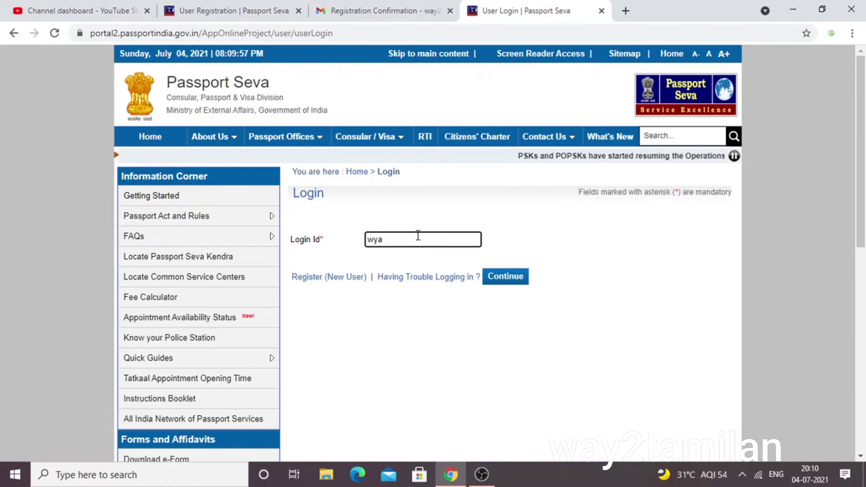
Log in with the login id, password and captcha, then open Apply for Fresh Passport/Re-issue.
{"action": "left_click", "coordinate": [422, 261]}
{"action": "left_click", "coordinate": [505, 276]}
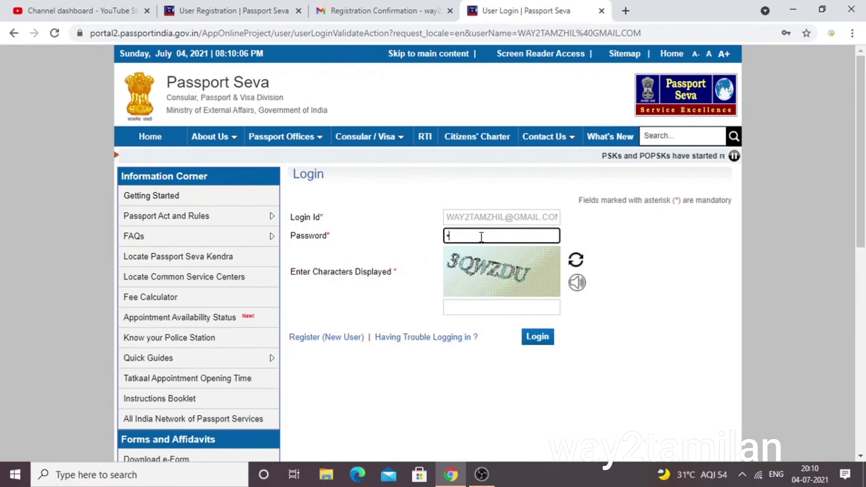
{"action": "type", "text": "•••"}
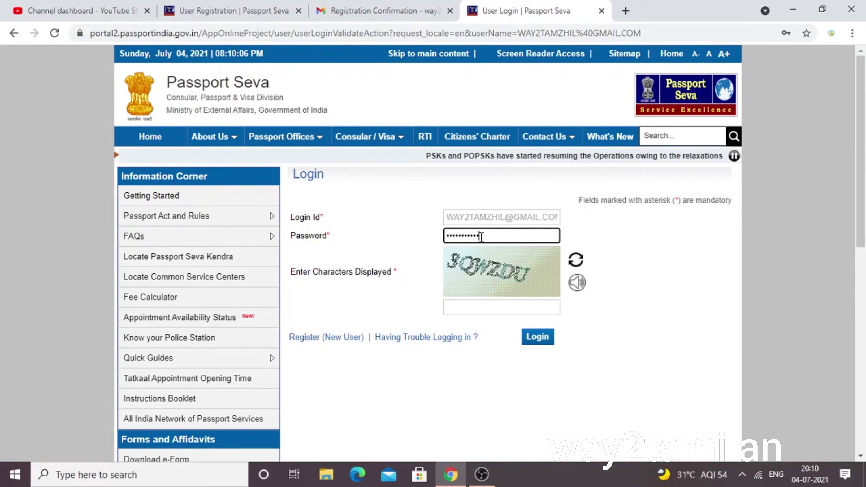
{"action": "left_click", "coordinate": [473, 306]}
{"action": "type", "text": "3"}
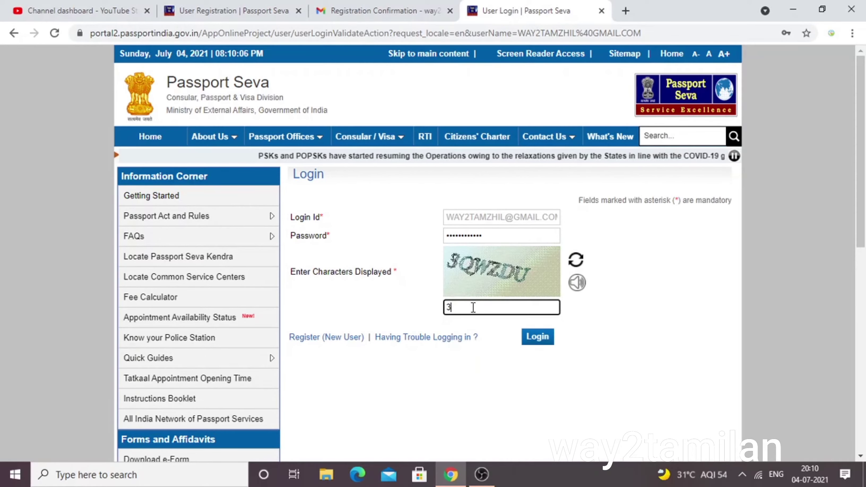
{"action": "type", "text": "QW"}
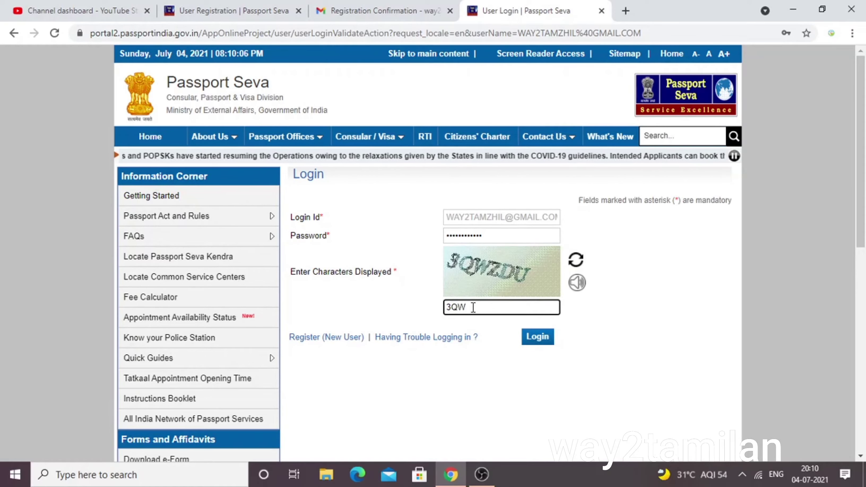
{"action": "type", "text": "ZDU"}
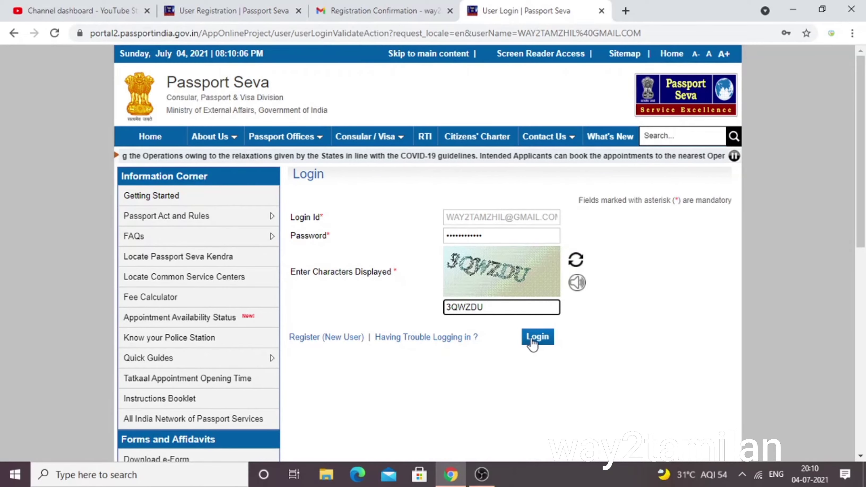
{"action": "left_click", "coordinate": [529, 337]}
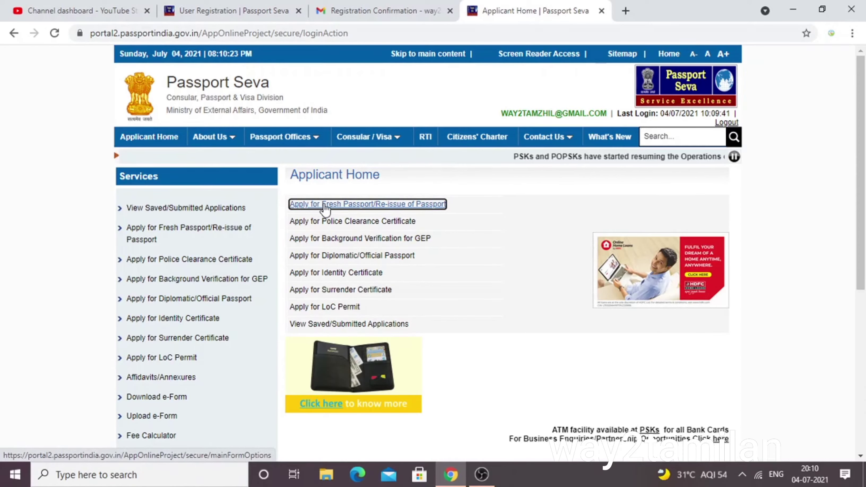
{"action": "left_click", "coordinate": [404, 206]}
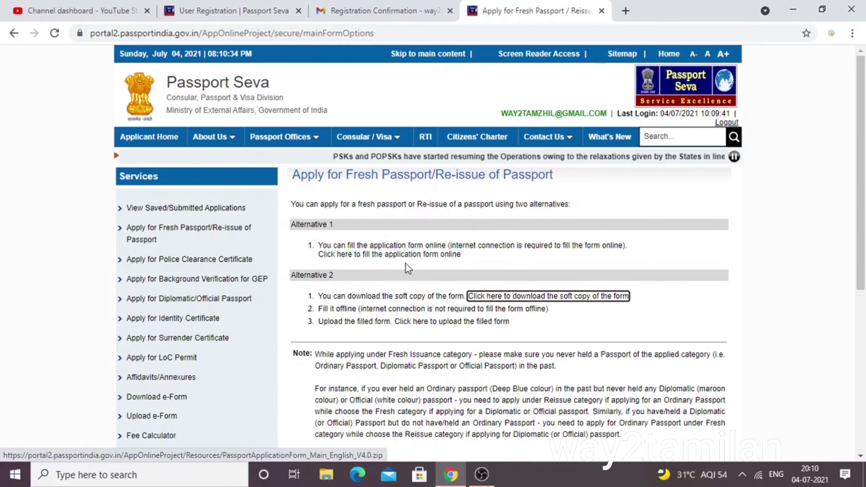
Fill the form online with Tamil Nadu as state and Viluppuram as district.
{"action": "left_click", "coordinate": [393, 263]}
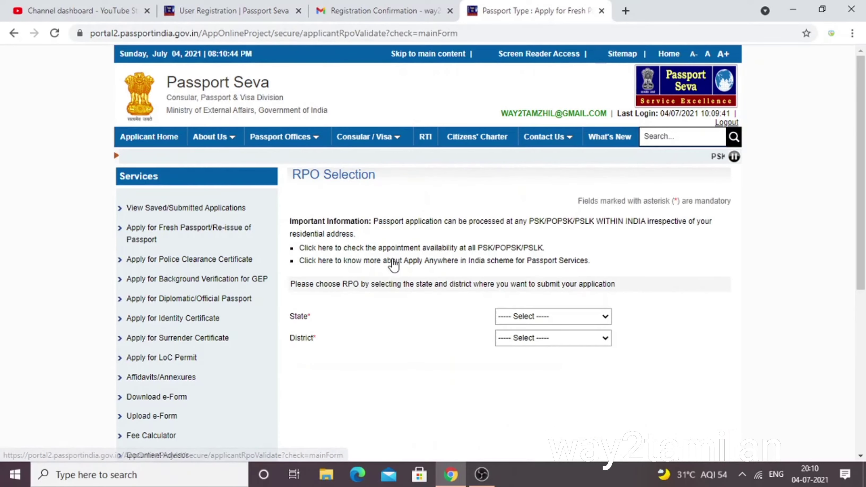
{"action": "left_click", "coordinate": [546, 316]}
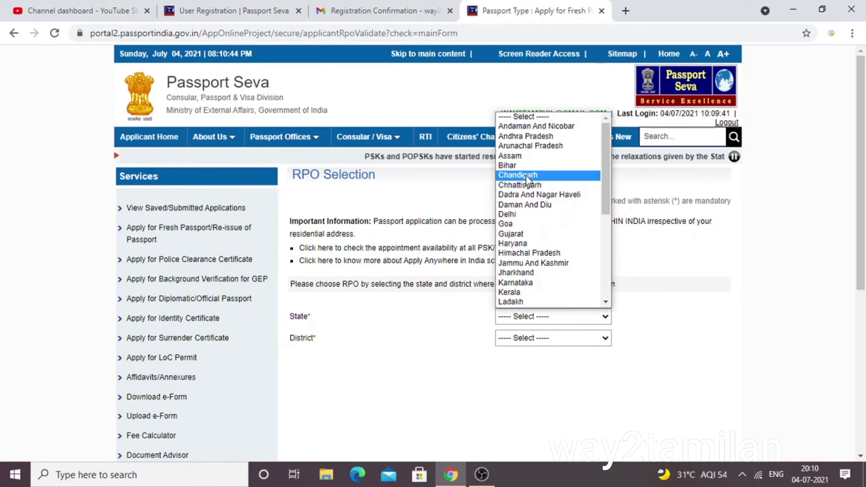
{"action": "key", "text": "t"}
{"action": "key", "text": "Return"}
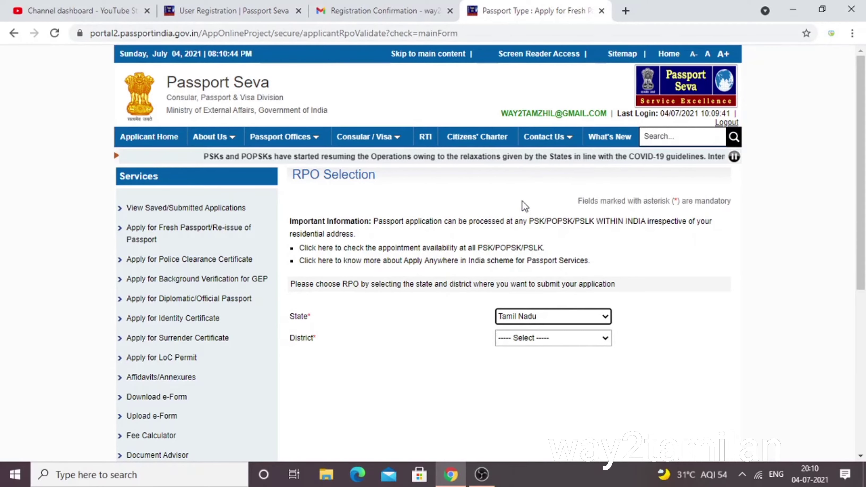
{"action": "scroll", "coordinate": [556, 230], "scroll_direction": "down", "scroll_amount": 3}
{"action": "left_click", "coordinate": [551, 213]}
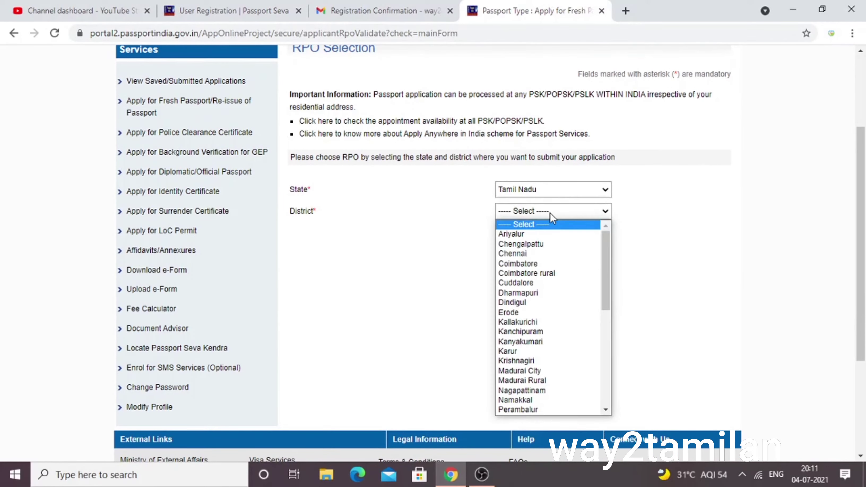
{"action": "key", "text": "v"}
{"action": "key", "text": "v"}
{"action": "key", "text": "Return"}
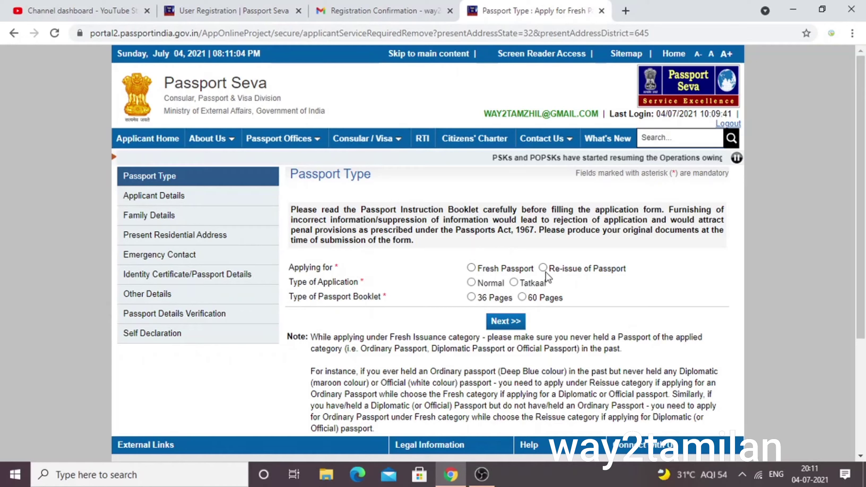
Choose Fresh Passport with a 36-page booklet and continue to Applicant Details.
{"action": "left_click", "coordinate": [471, 268]}
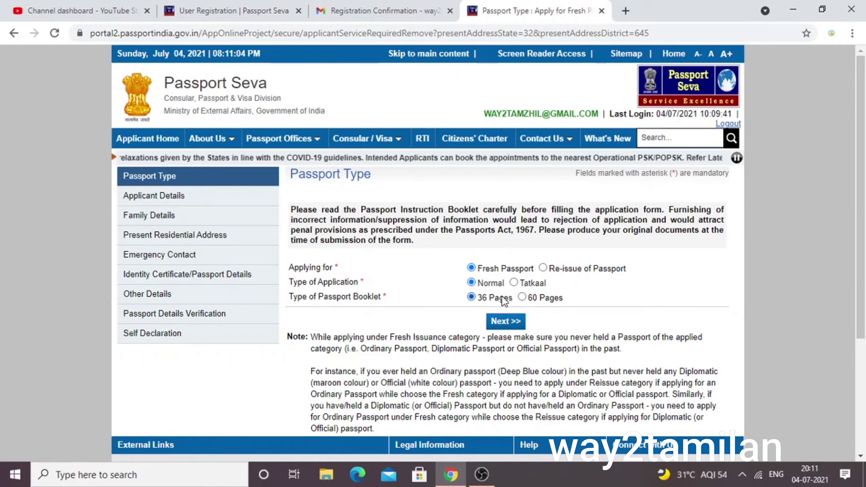
{"action": "left_click", "coordinate": [525, 298]}
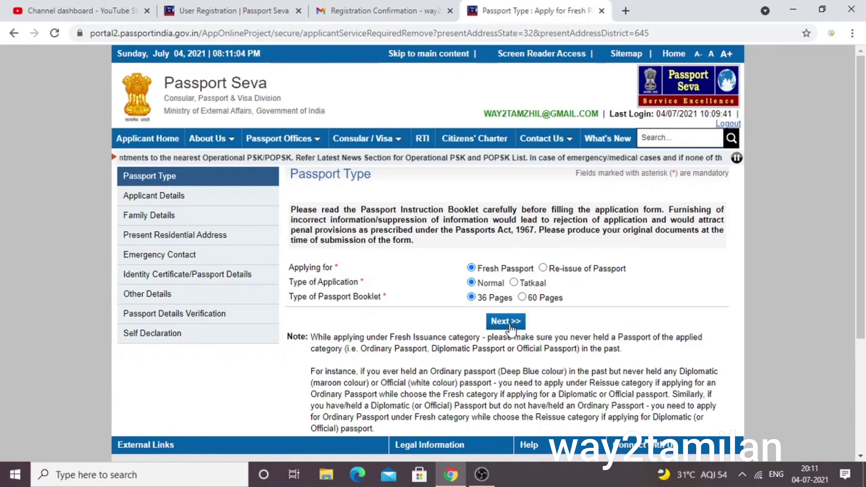
{"action": "left_click", "coordinate": [511, 328]}
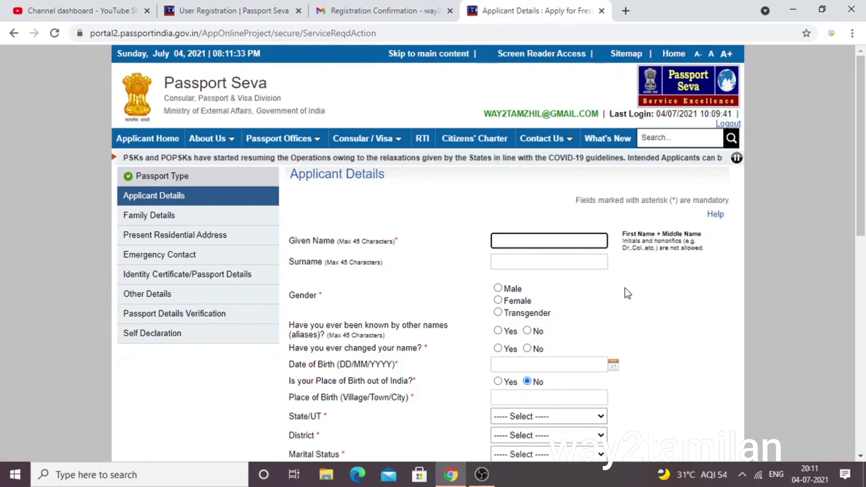
Enter the applicant's given name, set gender Male, and answer No to aliases and name change.
{"action": "type", "text": "rA"}
{"action": "key", "text": "BackSpace"}
{"action": "key", "text": "BackSpace"}
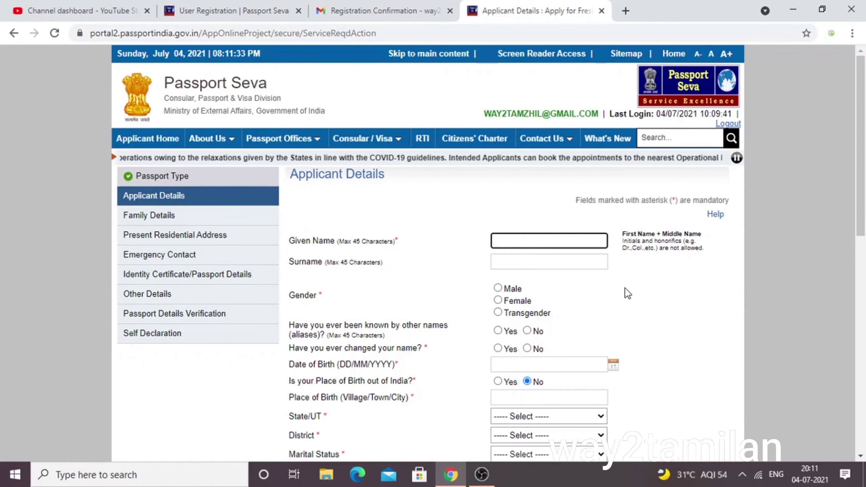
{"action": "type", "text": "Raja"}
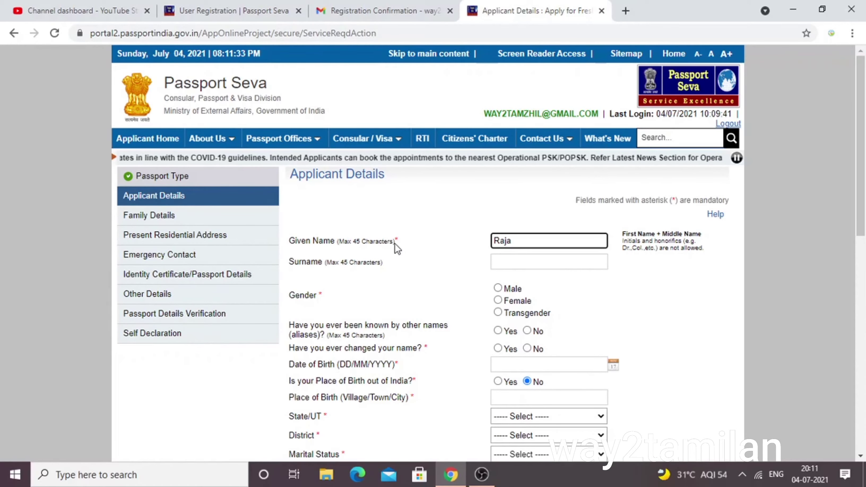
{"action": "left_click_drag", "start_coordinate": [395, 240], "coordinate": [401, 239]}
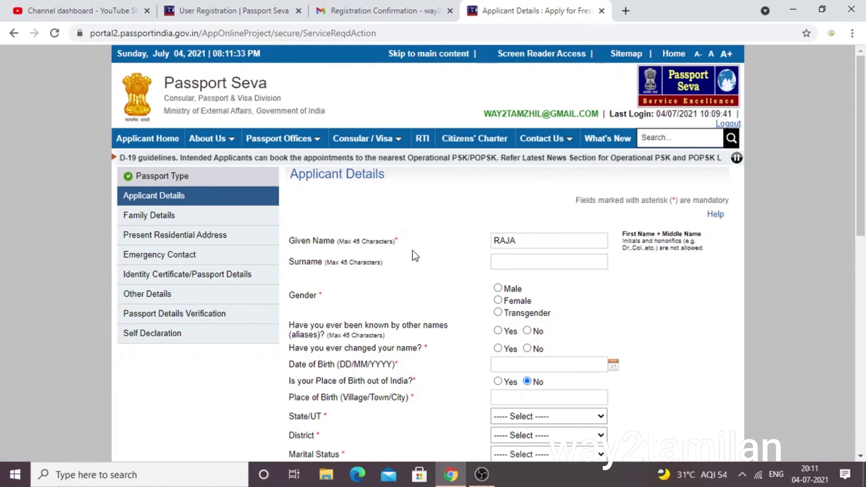
{"action": "left_click", "coordinate": [498, 289]}
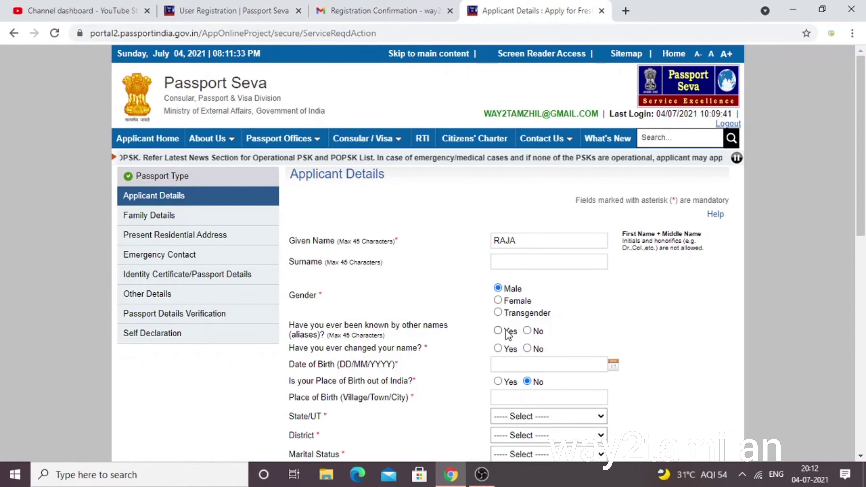
{"action": "left_click", "coordinate": [527, 331]}
{"action": "left_click", "coordinate": [527, 349]}
{"action": "scroll", "coordinate": [533, 349], "scroll_direction": "down", "scroll_amount": 2}
{"action": "left_click", "coordinate": [580, 300]}
{"action": "left_click", "coordinate": [580, 322]}
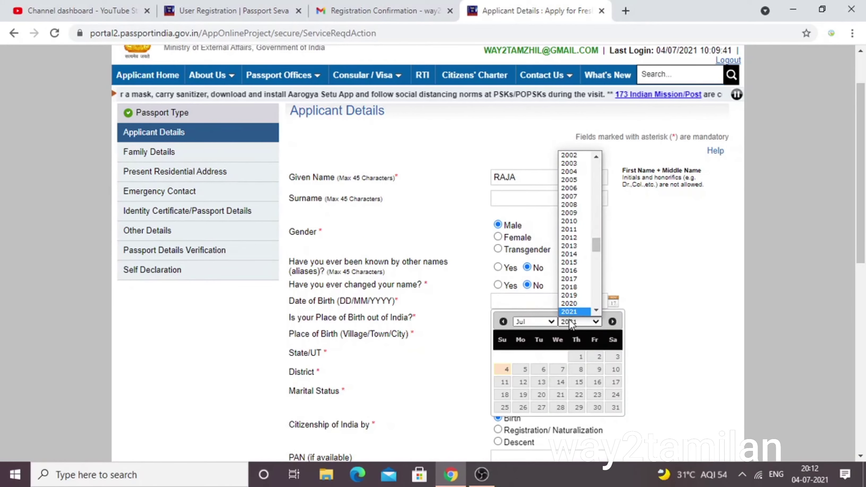
{"action": "type", "text": "1990"}
{"action": "key", "text": "Return"}
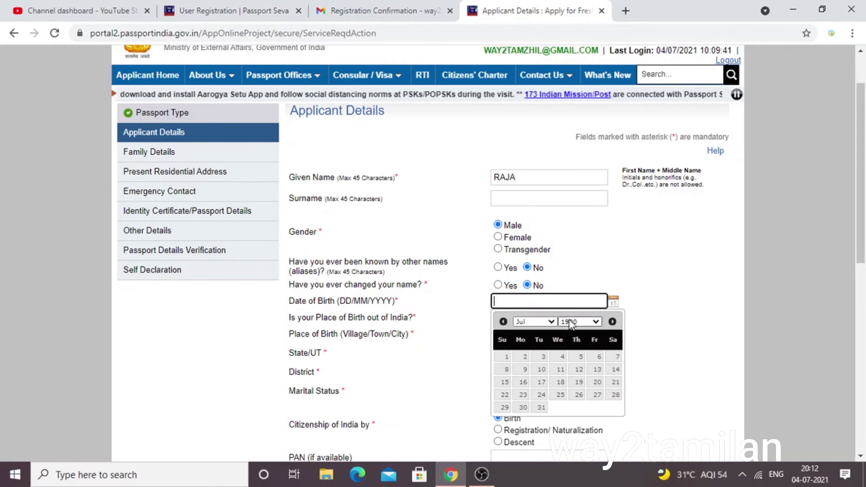
{"action": "left_click", "coordinate": [542, 322]}
{"action": "left_click", "coordinate": [542, 330]}
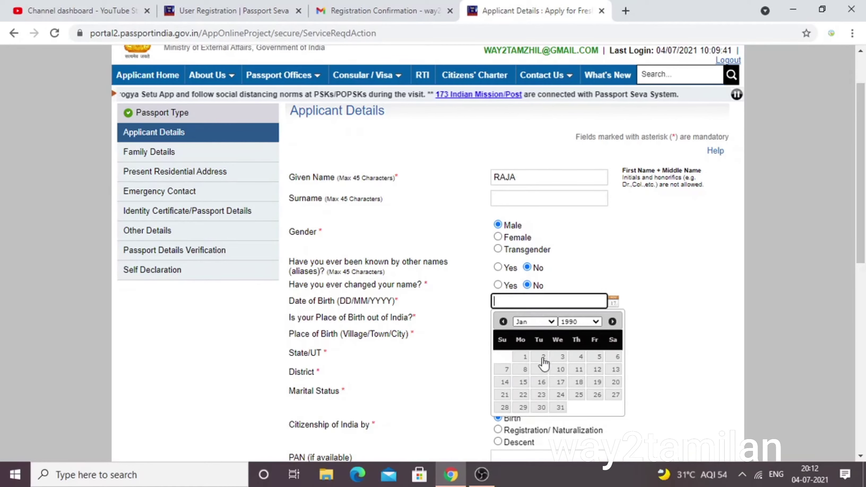
{"action": "left_click", "coordinate": [523, 357]}
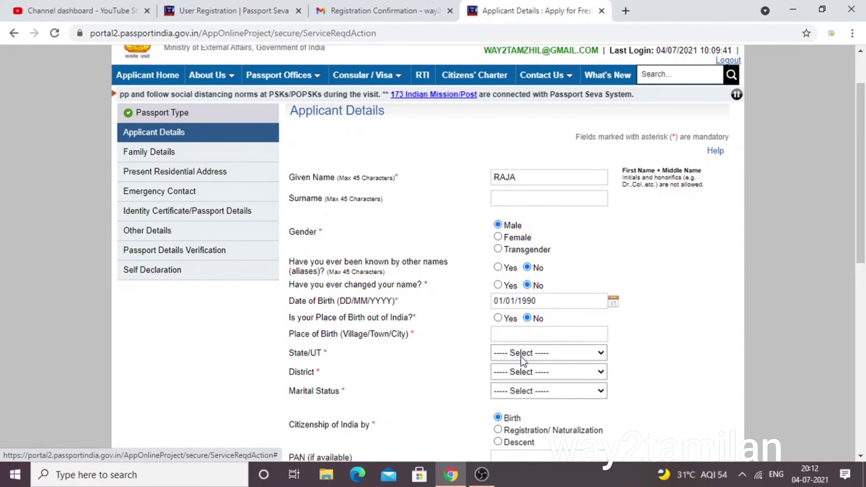
{"action": "left_click", "coordinate": [522, 336]}
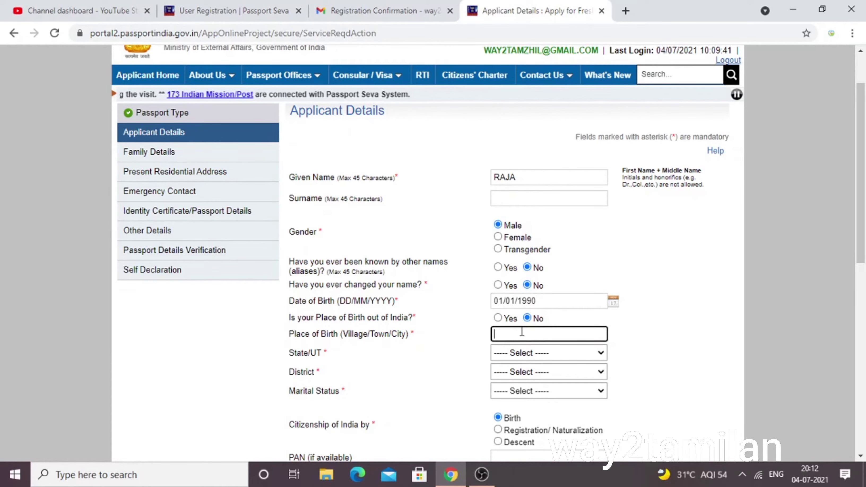
{"action": "type", "text": "villup"}
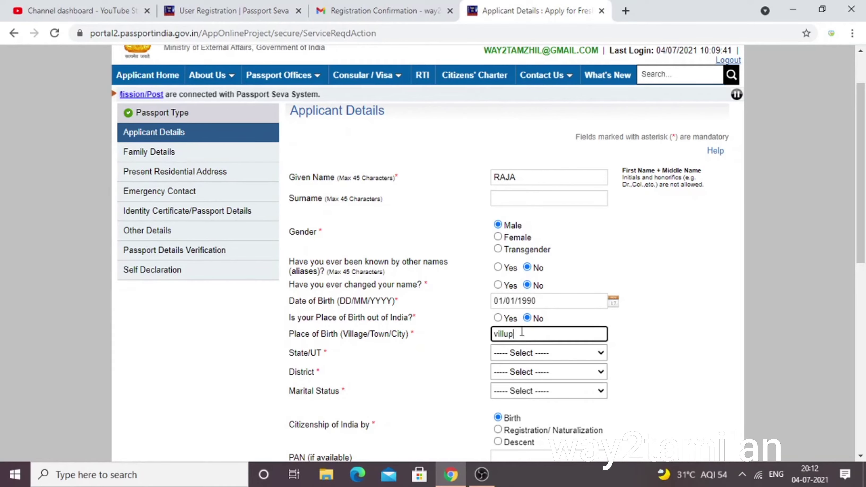
{"action": "type", "text": "uram"}
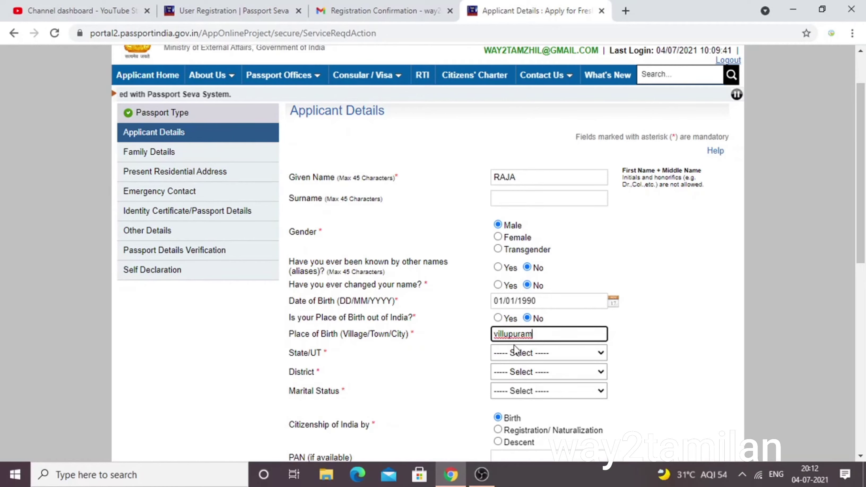
{"action": "scroll", "coordinate": [462, 352], "scroll_direction": "down", "scroll_amount": 3}
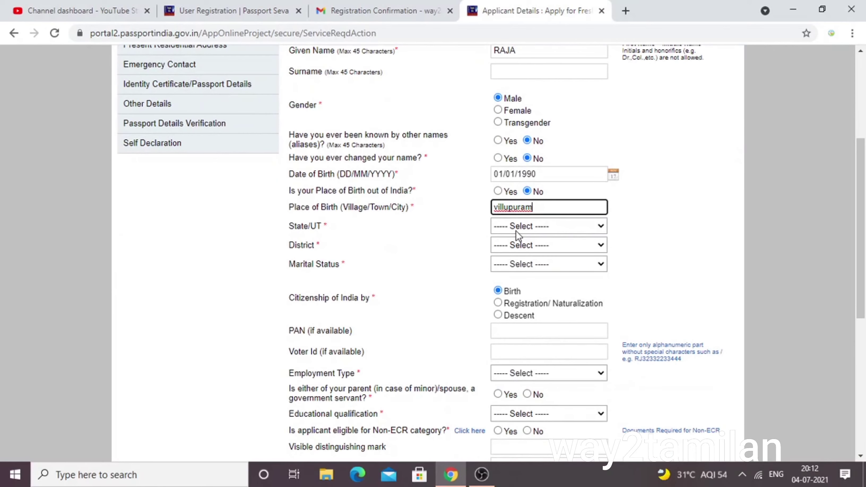
Set Tamil Nadu and Villupuram as the birth state and district, and marital status Single.
{"action": "left_click", "coordinate": [516, 234]}
{"action": "key", "text": "t"}
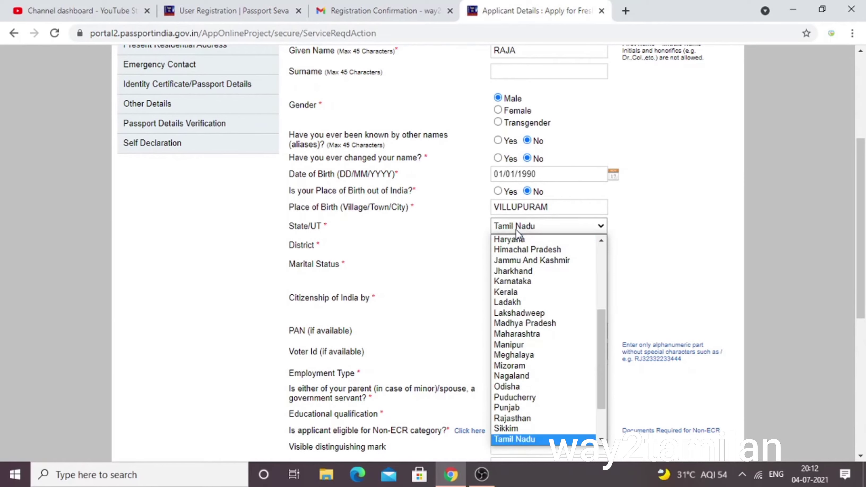
{"action": "key", "text": "Return"}
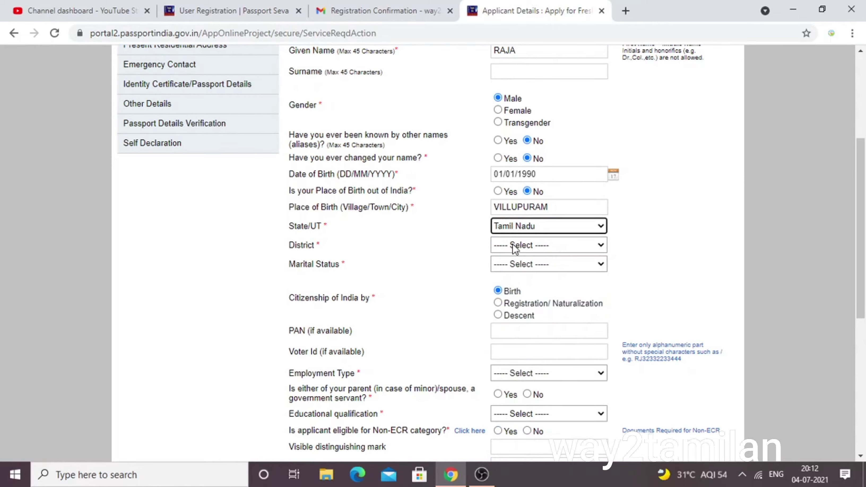
{"action": "left_click", "coordinate": [511, 248]}
{"action": "key", "text": "c"}
{"action": "key", "text": "v"}
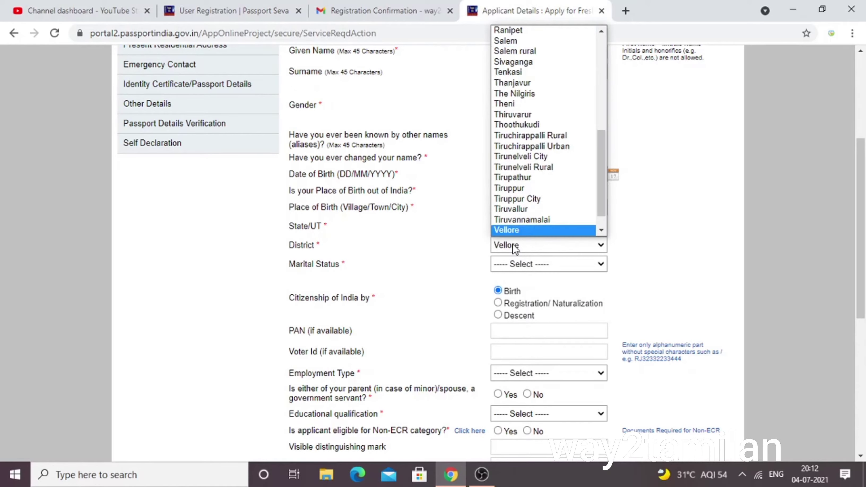
{"action": "key", "text": "Down"}
{"action": "key", "text": "Return"}
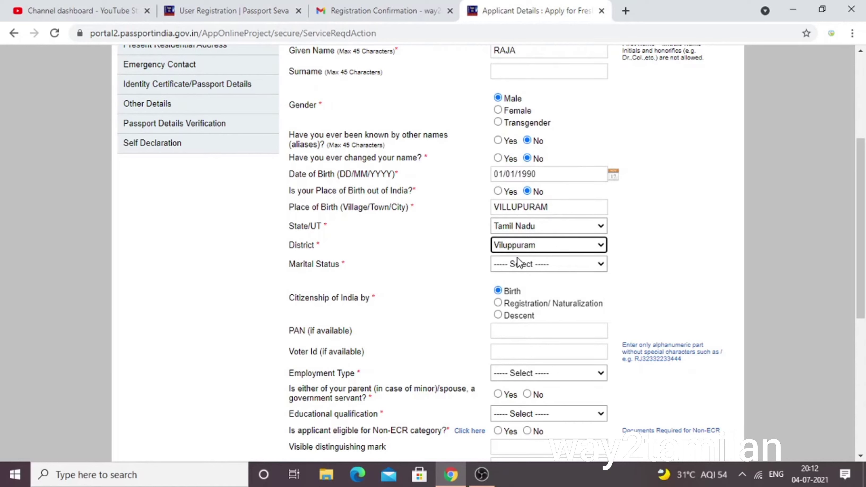
{"action": "left_click", "coordinate": [518, 266]}
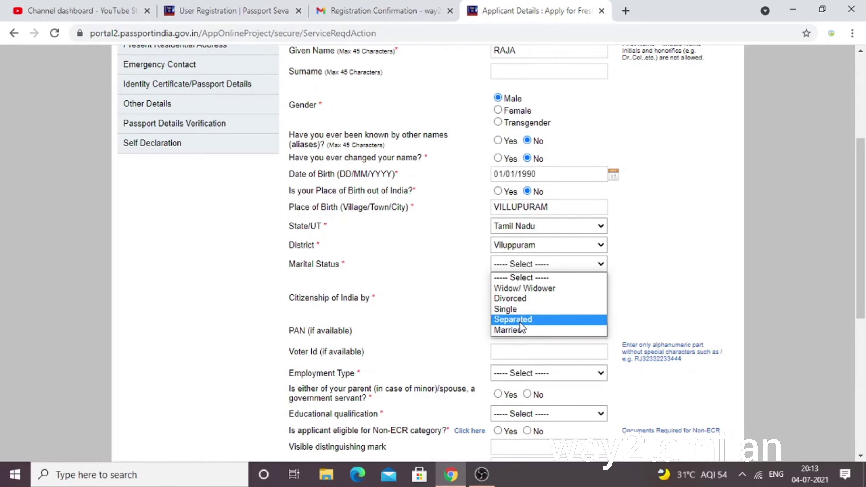
{"action": "left_click", "coordinate": [524, 313]}
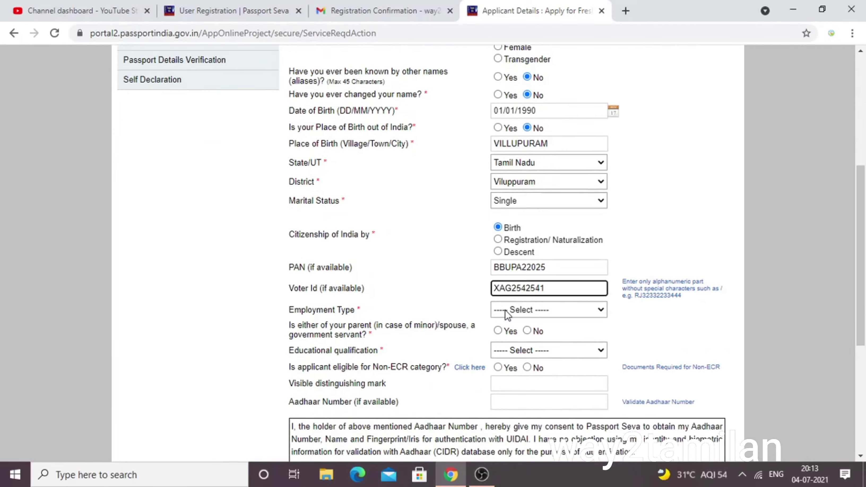
Set the employment type to Private, replacing an initial Government choice.
{"action": "left_click", "coordinate": [506, 310]}
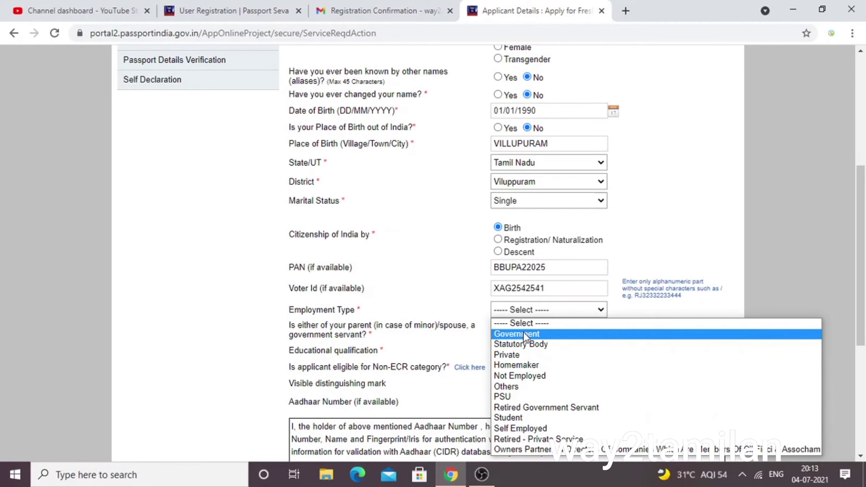
{"action": "left_click", "coordinate": [523, 335]}
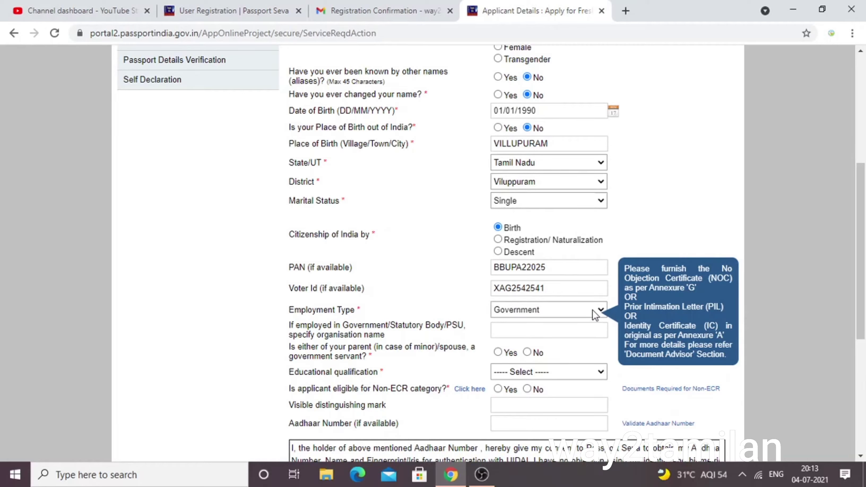
{"action": "left_click", "coordinate": [521, 310]}
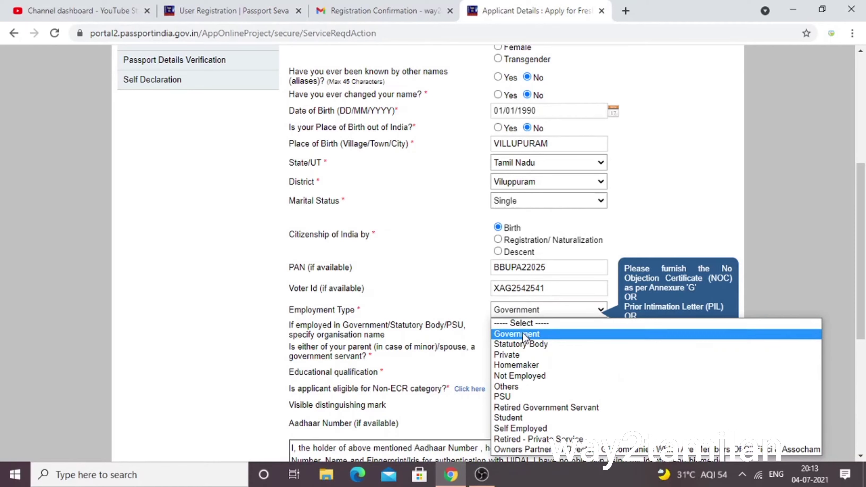
{"action": "left_click", "coordinate": [520, 356]}
{"action": "scroll", "coordinate": [515, 307], "scroll_direction": "down", "scroll_amount": 2}
{"action": "left_click", "coordinate": [511, 288]}
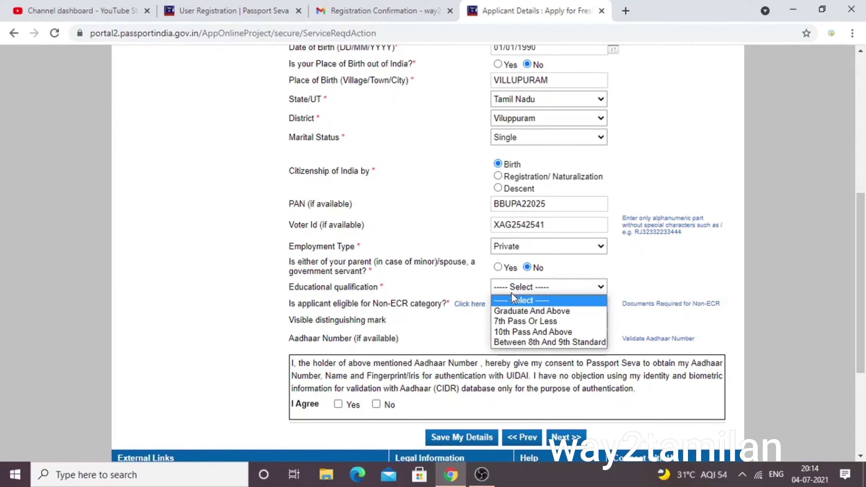
Choose Graduate And Above and enter 'A SCAR IN THE FOREHEAD' as distinguishing mark.
{"action": "left_click", "coordinate": [519, 312]}
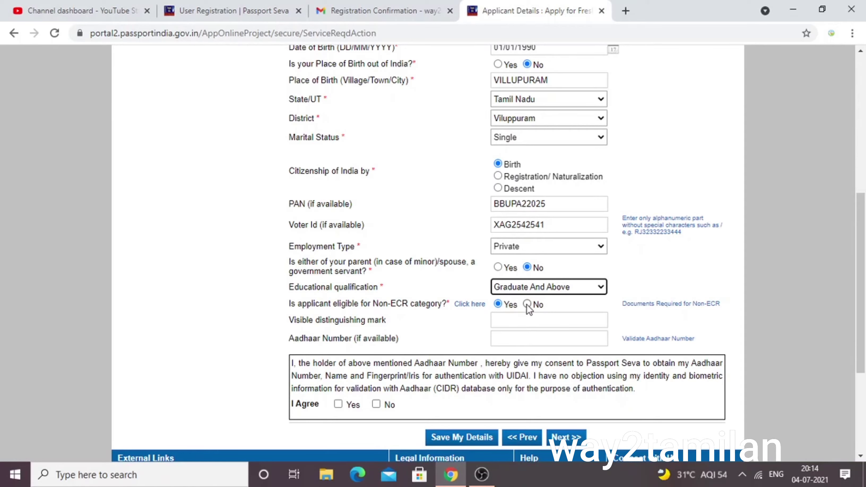
{"action": "left_click", "coordinate": [519, 323]}
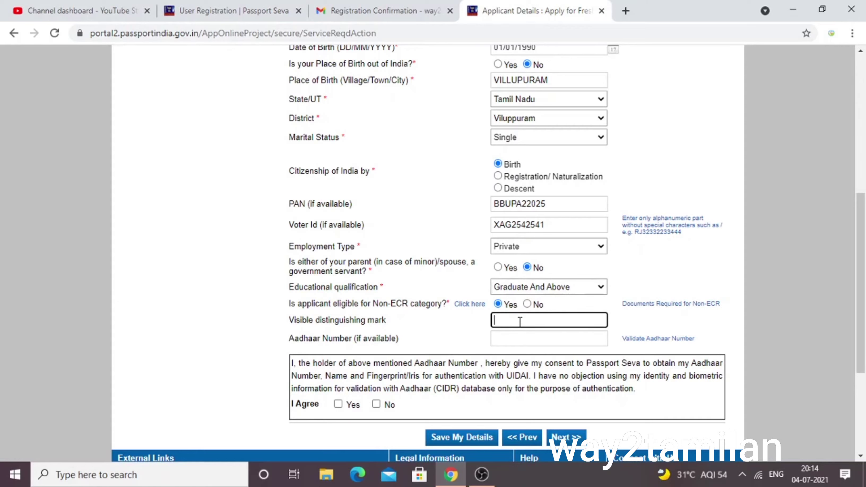
{"action": "type", "text": "A SCAR IN THW"}
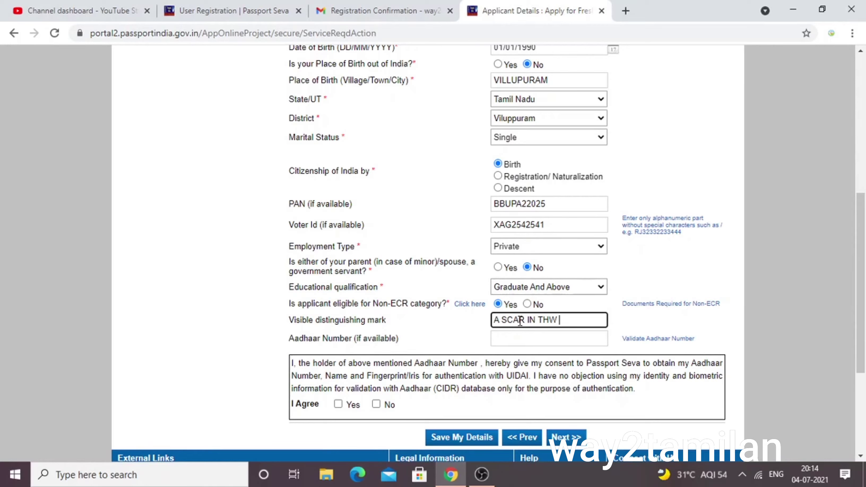
{"action": "key", "text": "BackSpace"}
{"action": "type", "text": "E"}
{"action": "type", "text": "FOREHEAD"}
Enter the applicant's Aadhaar number and agree to Aadhaar authentication.
{"action": "left_click", "coordinate": [516, 340]}
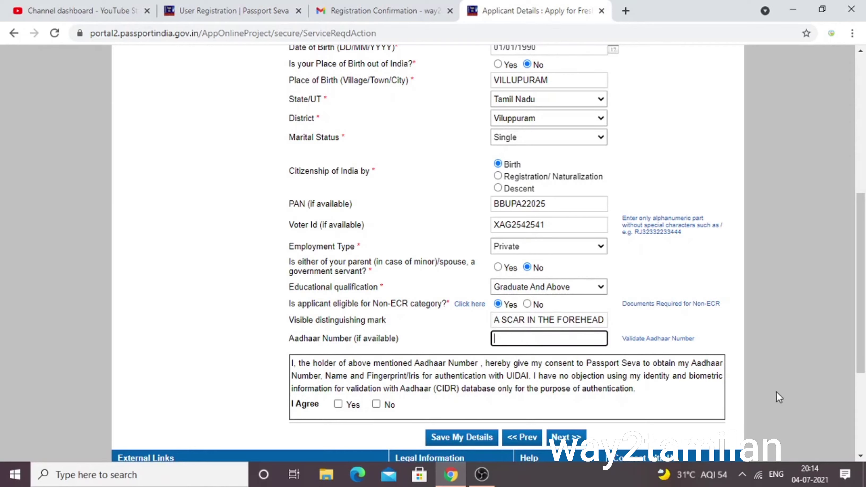
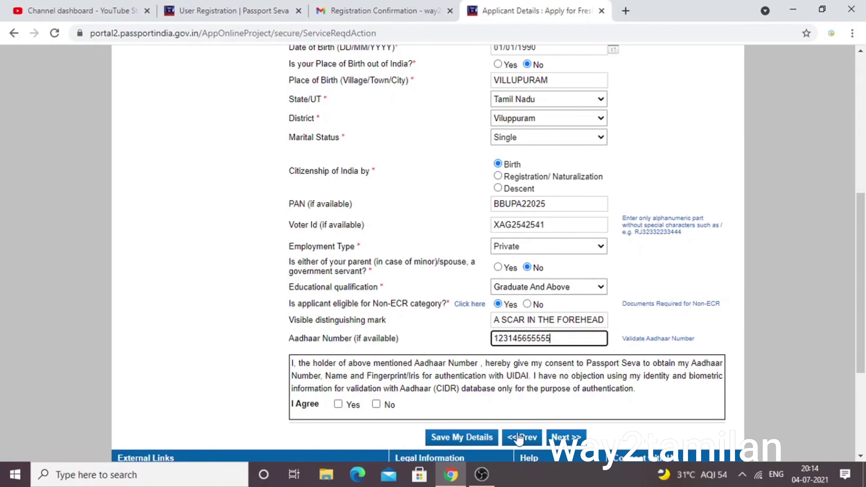
{"action": "left_click", "coordinate": [338, 404]}
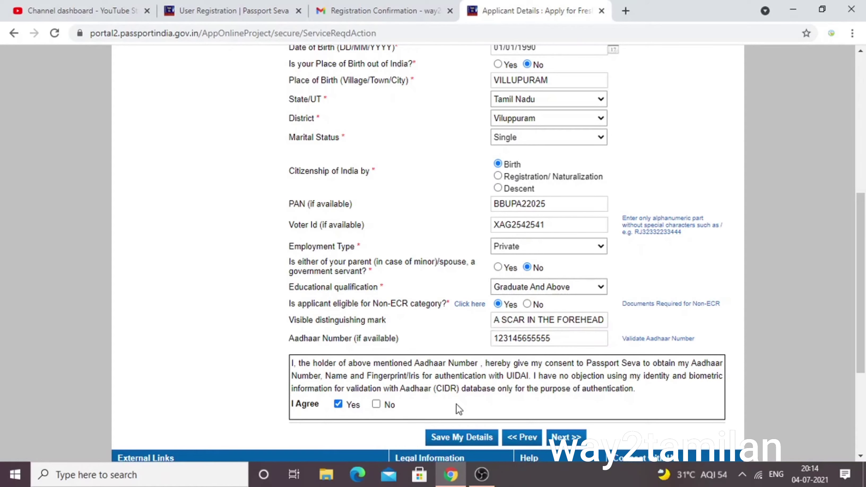
{"action": "scroll", "coordinate": [457, 405], "scroll_direction": "down", "scroll_amount": 2}
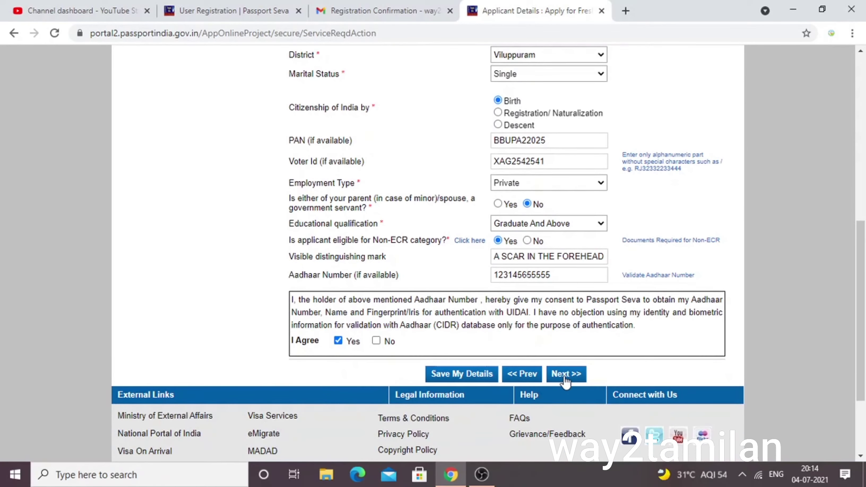
Save the applicant details, enter the parents' given names on Family Details, and continue to the address page.
{"action": "left_click", "coordinate": [566, 374]}
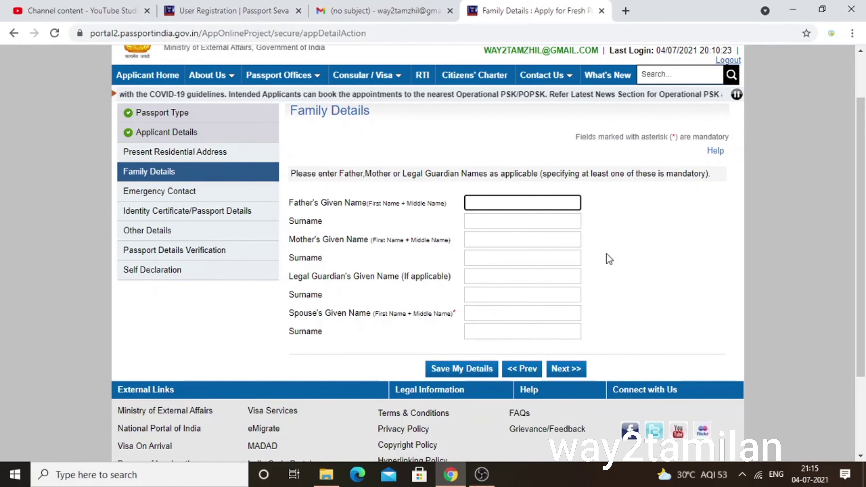
{"action": "type", "text": "RAJE"}
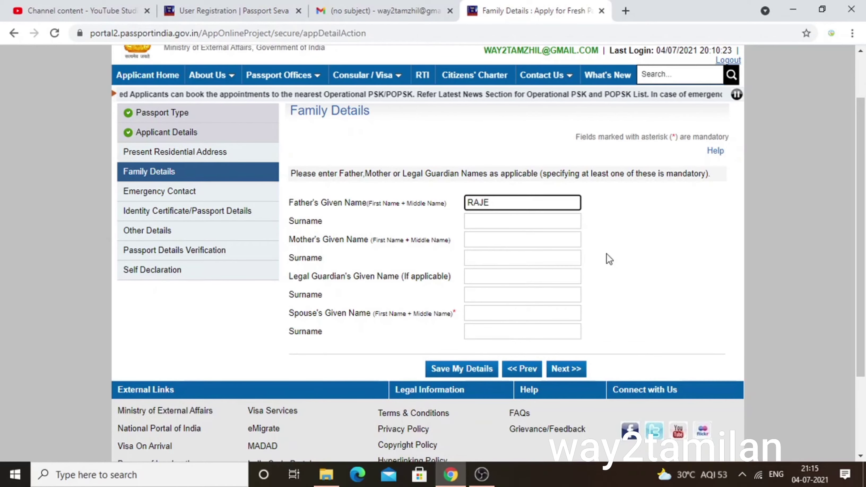
{"action": "type", "text": "SH"}
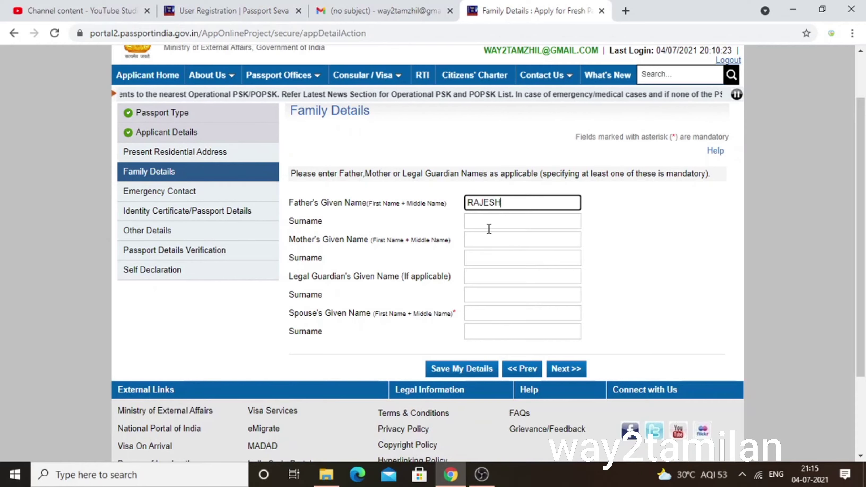
{"action": "left_click", "coordinate": [484, 238]}
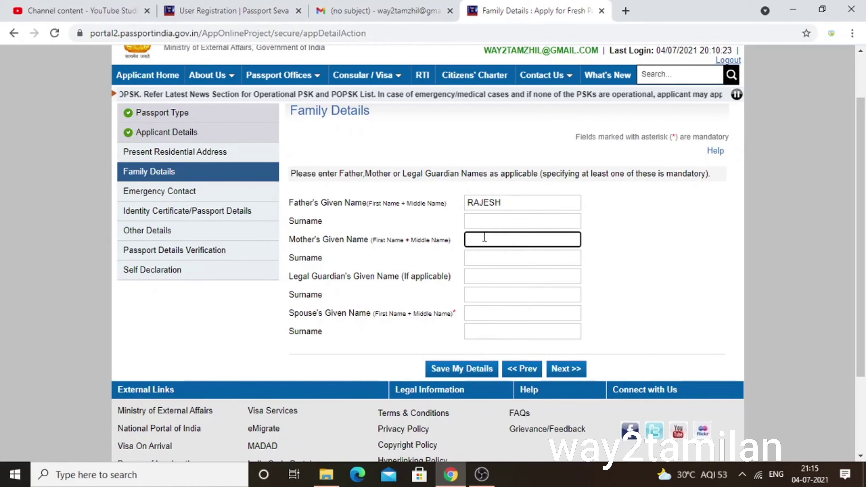
{"action": "type", "text": "RANI"}
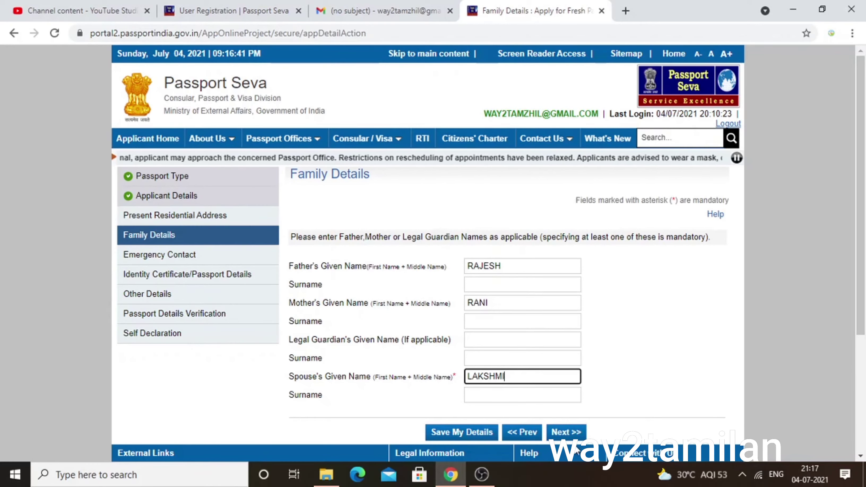
{"action": "left_click", "coordinate": [565, 436]}
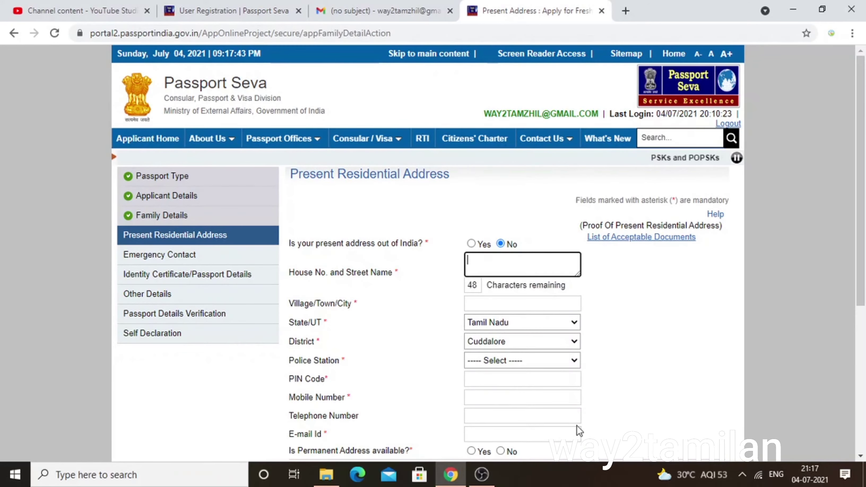
Fill in the present address town, Tamil Nadu as state, PIN code, mobile, and the applicant's e-mail.
{"action": "scroll", "coordinate": [577, 427], "scroll_direction": "down", "scroll_amount": 2}
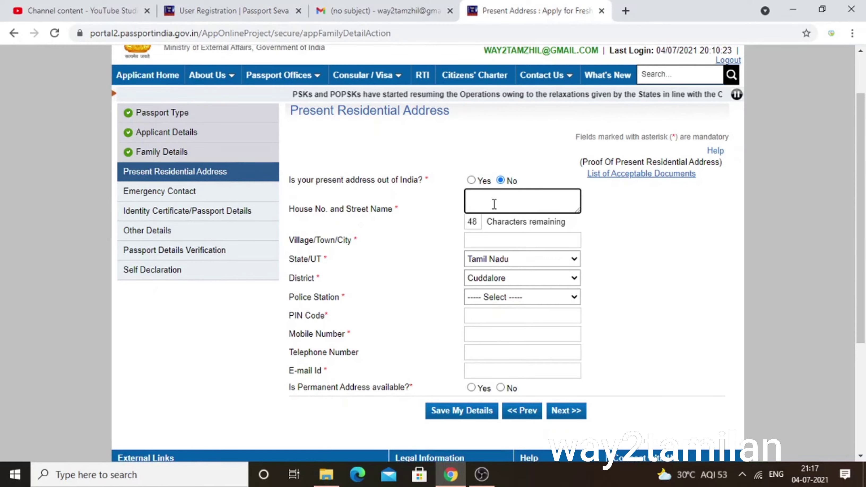
{"action": "left_click", "coordinate": [487, 240]}
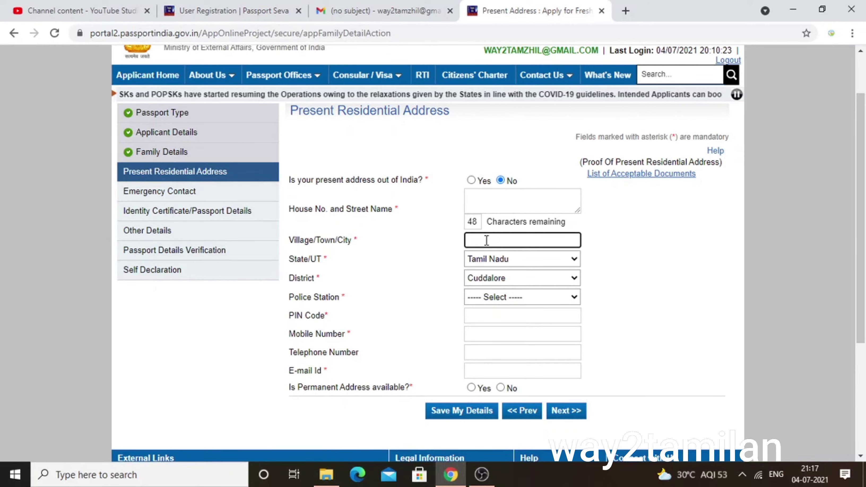
{"action": "left_click", "coordinate": [496, 262]}
{"action": "left_click", "coordinate": [497, 263]}
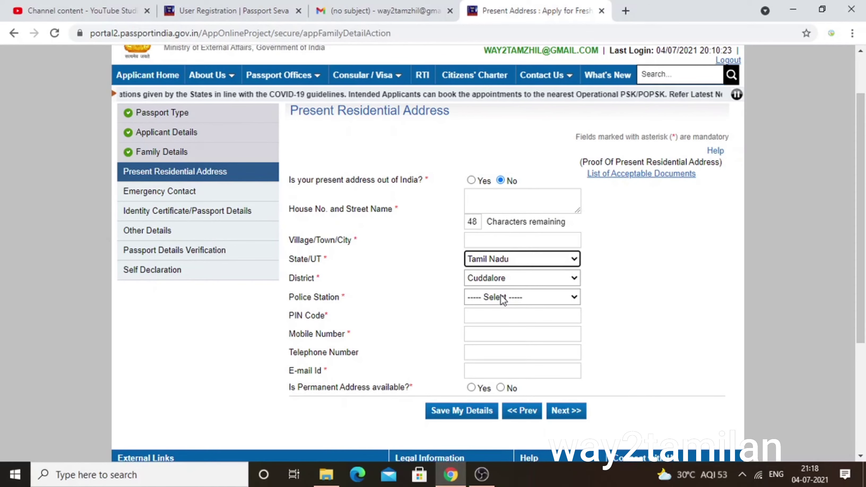
{"action": "left_click", "coordinate": [504, 314]}
{"action": "left_click", "coordinate": [506, 333]}
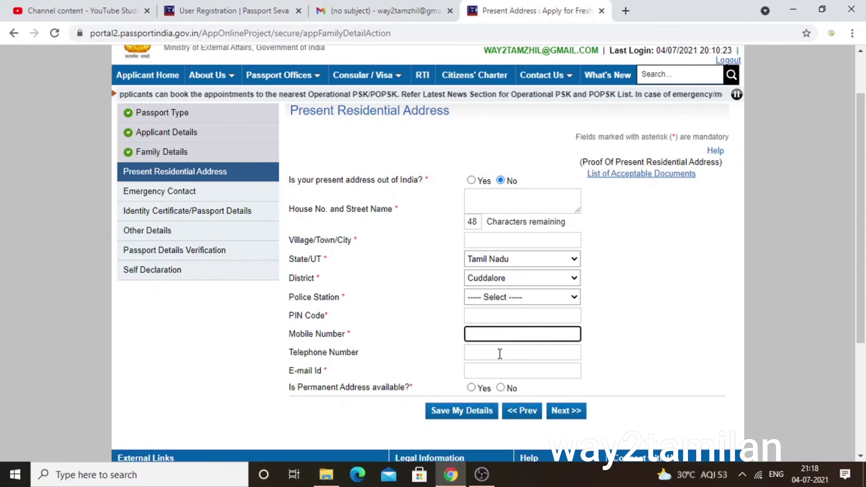
{"action": "left_click", "coordinate": [485, 369]}
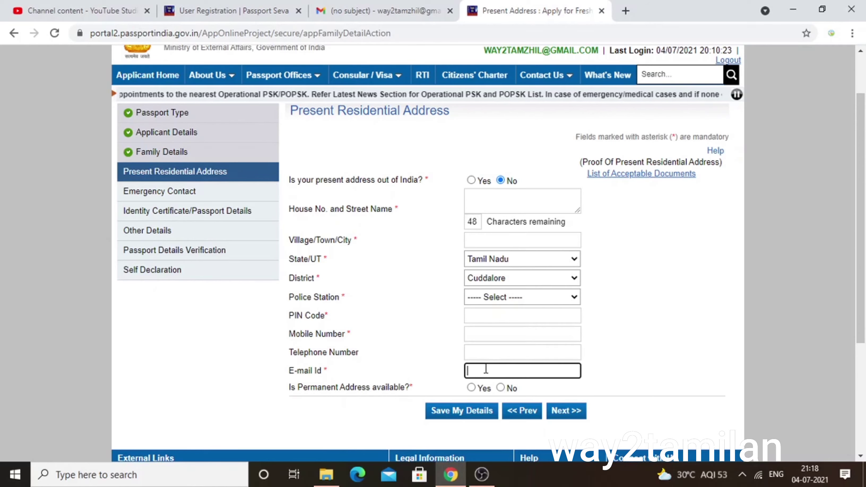
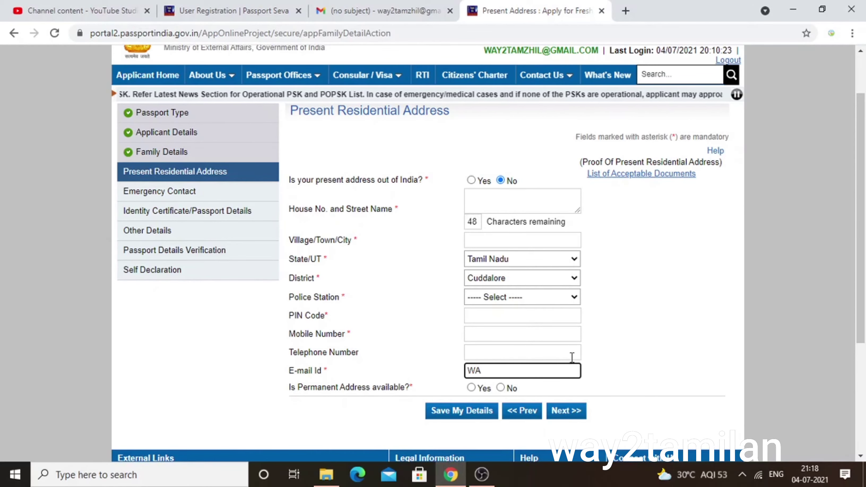
Answer Yes to permanent address available and No to same as present address.
{"action": "left_click", "coordinate": [471, 388]}
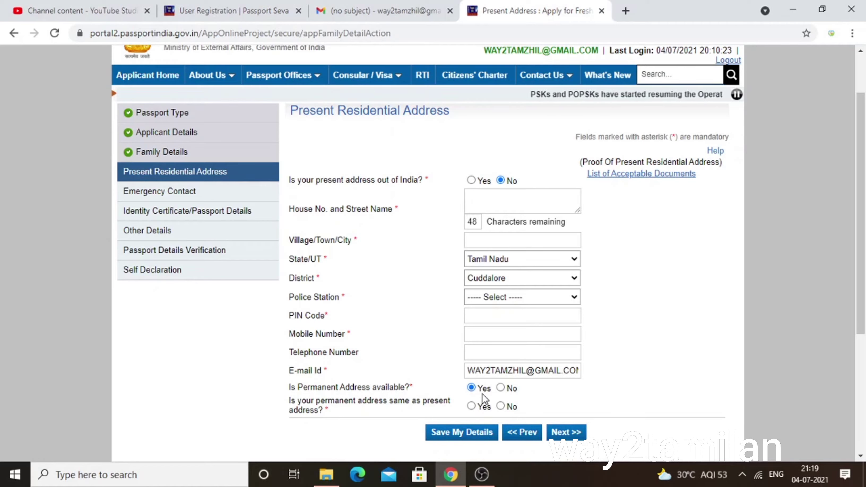
{"action": "left_click", "coordinate": [500, 406]}
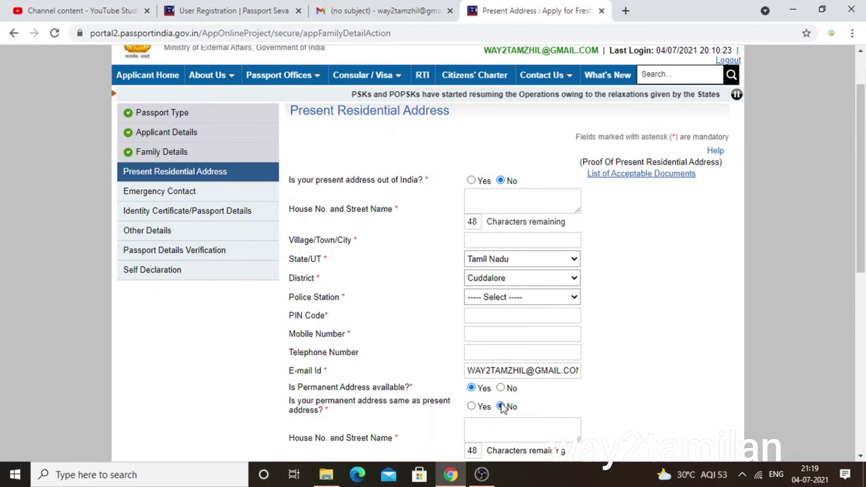
{"action": "left_click", "coordinate": [494, 429]}
{"action": "scroll", "coordinate": [490, 428], "scroll_direction": "down", "scroll_amount": 3}
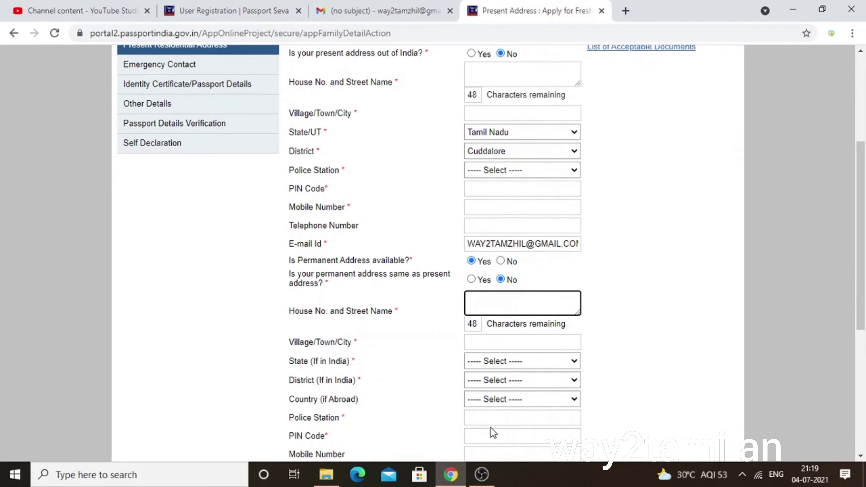
{"action": "scroll", "coordinate": [478, 372], "scroll_direction": "down", "scroll_amount": 2}
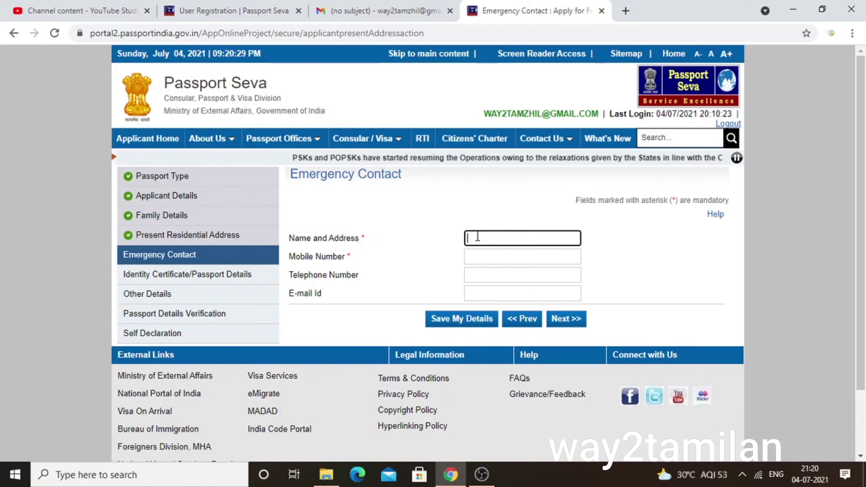
Enter the emergency contact's name and mobile number, then proceed to Identity Certificate/Passport Details.
{"action": "type", "text": "mani"}
{"action": "key", "text": "Tab"}
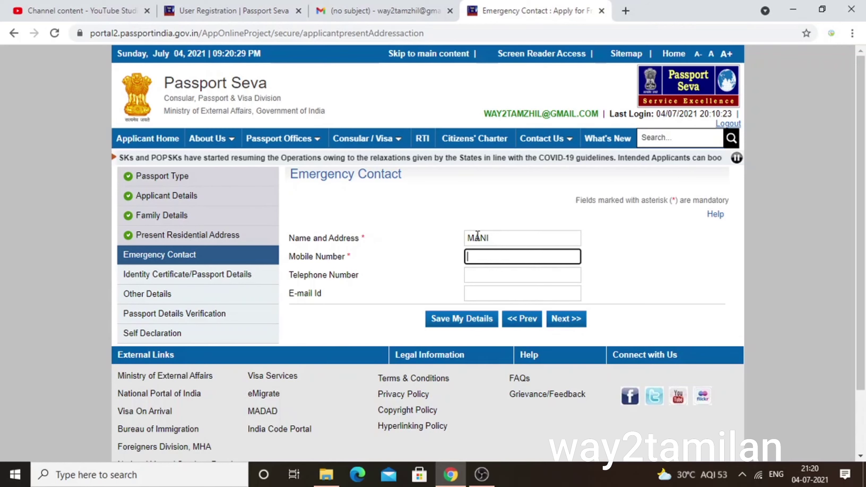
{"action": "type", "text": "999999999999"}
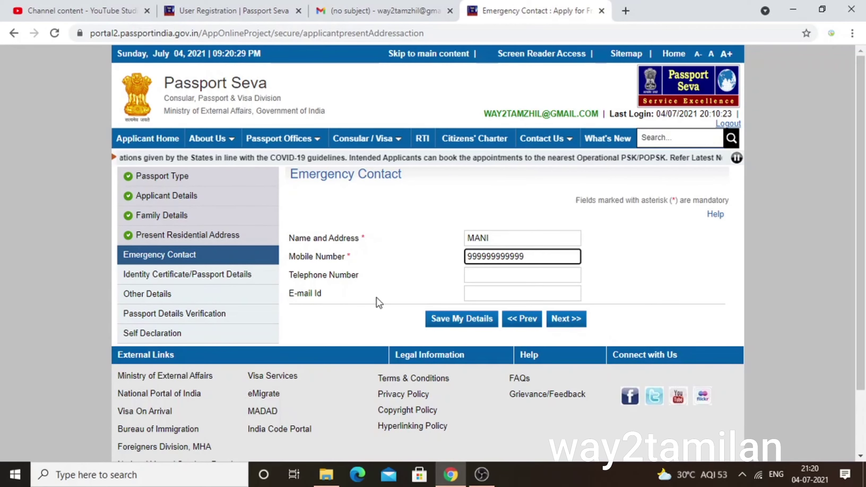
{"action": "left_click", "coordinate": [574, 324]}
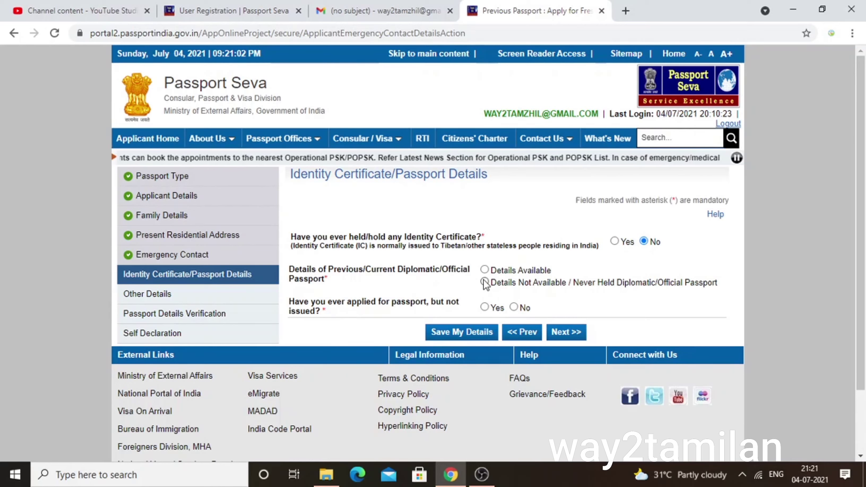
Choose 'Details Not Available / Never Held Diplomatic/Official Passport' and continue to Other Details.
{"action": "left_click", "coordinate": [484, 282]}
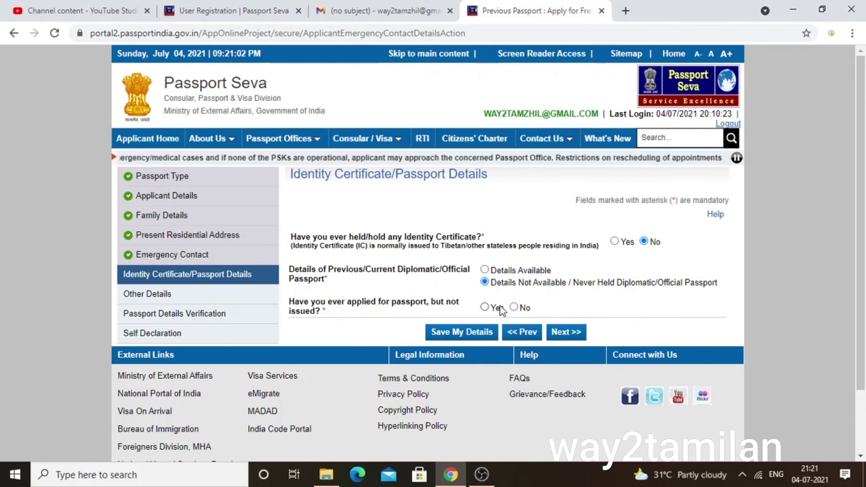
{"action": "left_click", "coordinate": [567, 338]}
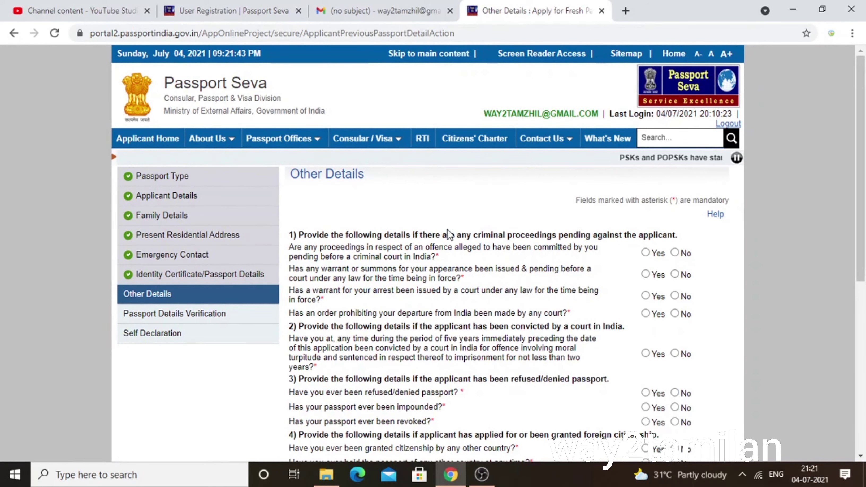
Answer No to the criminal proceedings, warrant, summons, departure prohibition and conviction questions.
{"action": "scroll", "coordinate": [468, 247], "scroll_direction": "down", "scroll_amount": 2}
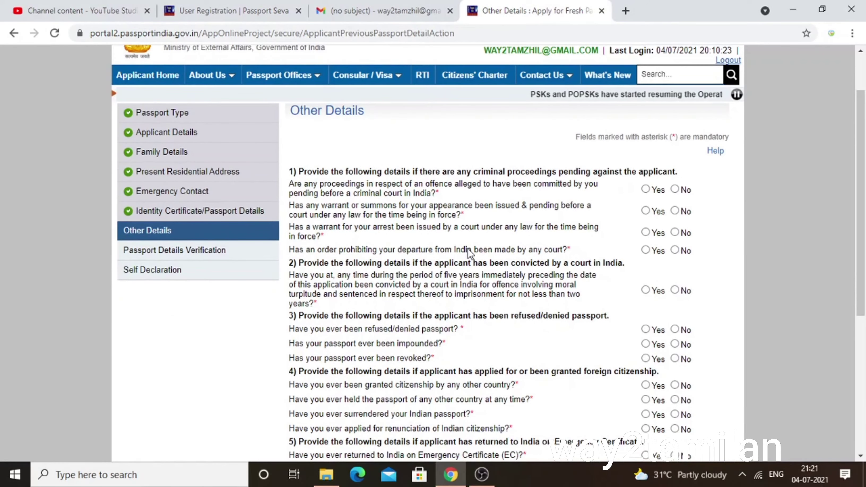
{"action": "scroll", "coordinate": [467, 248], "scroll_direction": "down", "scroll_amount": 2}
{"action": "scroll", "coordinate": [467, 252], "scroll_direction": "down", "scroll_amount": 1}
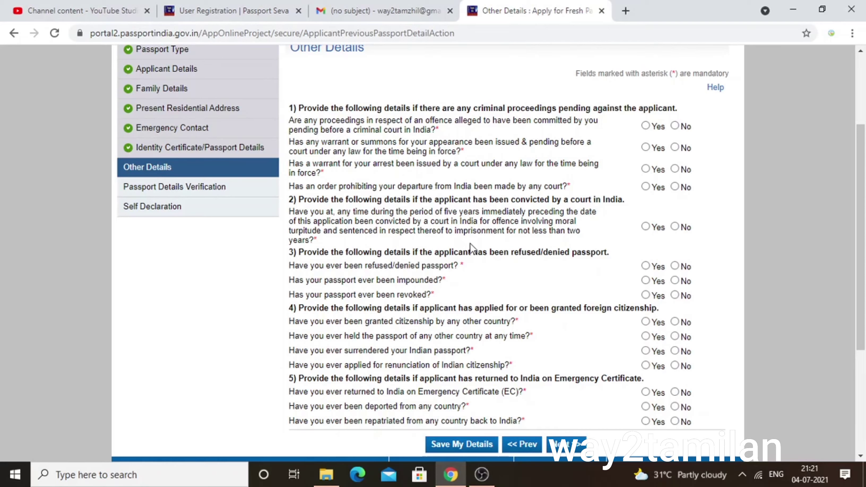
{"action": "left_click", "coordinate": [675, 126]}
{"action": "left_click", "coordinate": [675, 148]}
{"action": "left_click", "coordinate": [675, 170]}
{"action": "left_click", "coordinate": [675, 187]}
{"action": "left_click", "coordinate": [679, 223]}
Answer No to passport refusal, impounding, revocation and all foreign-citizenship questions.
{"action": "left_click", "coordinate": [675, 270]}
{"action": "left_click", "coordinate": [675, 281]}
{"action": "left_click", "coordinate": [676, 296]}
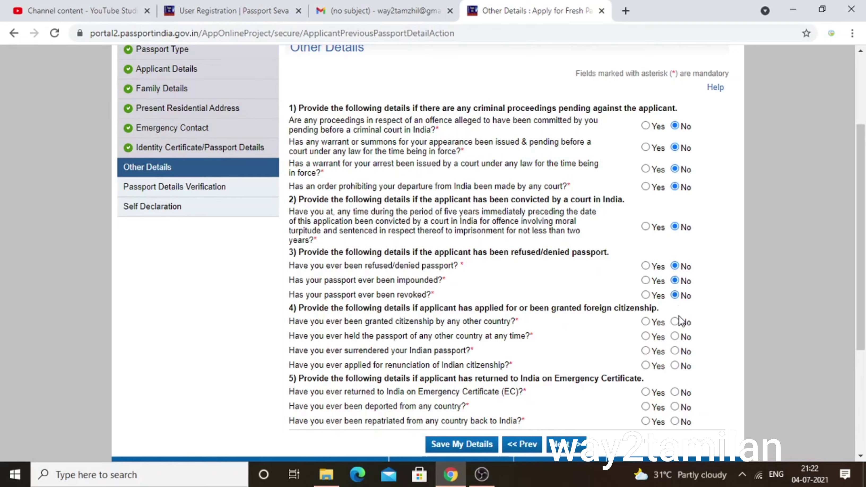
{"action": "left_click", "coordinate": [675, 322]}
{"action": "left_click", "coordinate": [675, 337]}
{"action": "left_click", "coordinate": [674, 352]}
{"action": "left_click", "coordinate": [675, 365]}
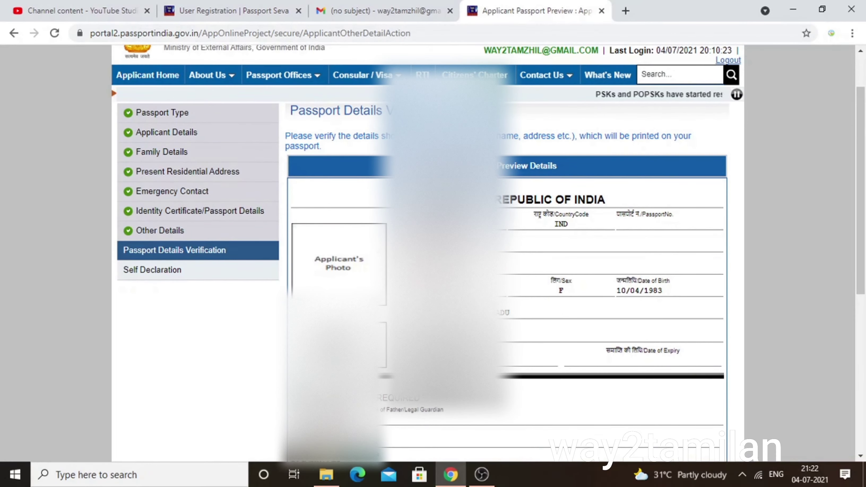
Review the Passport Details Verification preview and continue to Self Declaration.
{"action": "scroll", "coordinate": [432, 239], "scroll_direction": "down", "scroll_amount": 5}
{"action": "scroll", "coordinate": [433, 239], "scroll_direction": "up", "scroll_amount": 5}
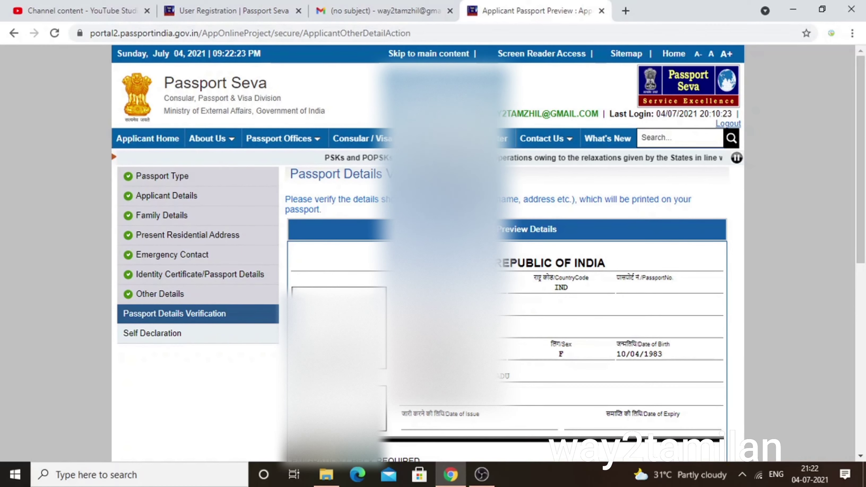
{"action": "scroll", "coordinate": [433, 239], "scroll_direction": "down", "scroll_amount": 5}
{"action": "scroll", "coordinate": [433, 239], "scroll_direction": "down", "scroll_amount": 1}
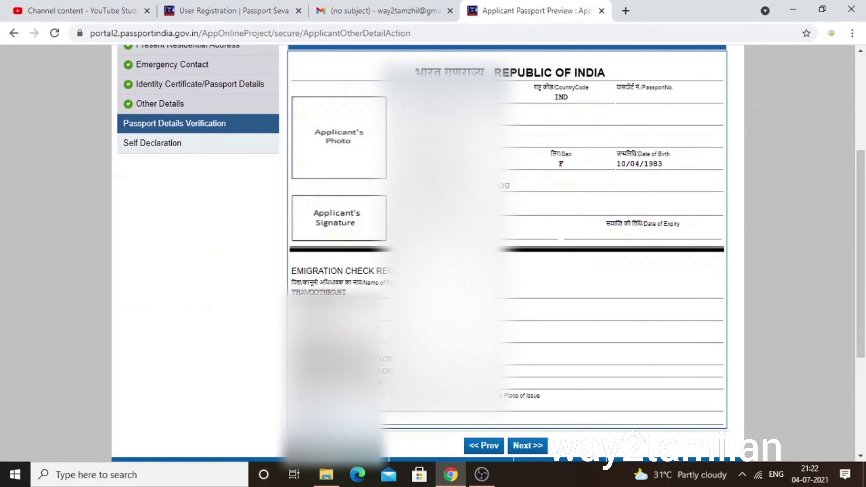
{"action": "left_click", "coordinate": [525, 446]}
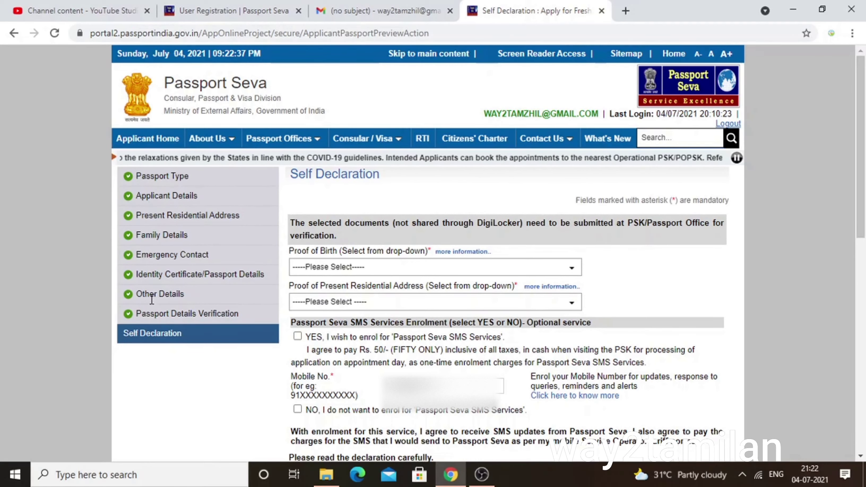
Set Proof of Birth to the Registrar's birth certificate, dismissing the save-before-upload alerts.
{"action": "left_click", "coordinate": [334, 268]}
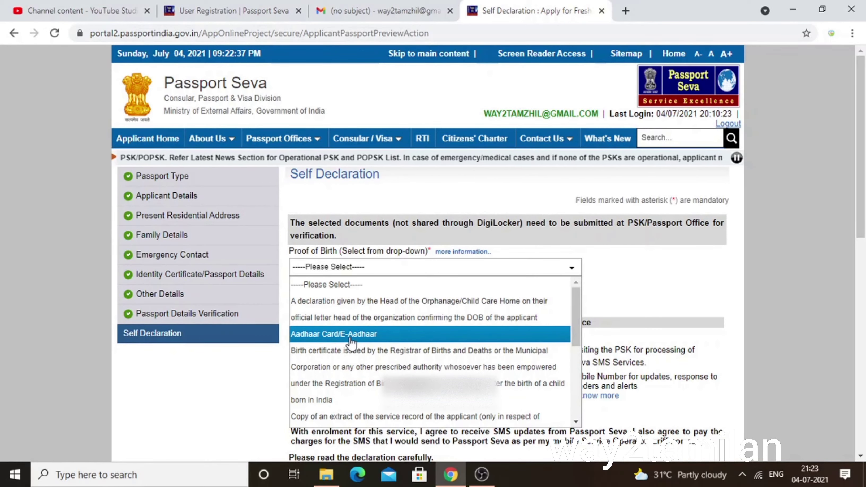
{"action": "left_click", "coordinate": [352, 335]}
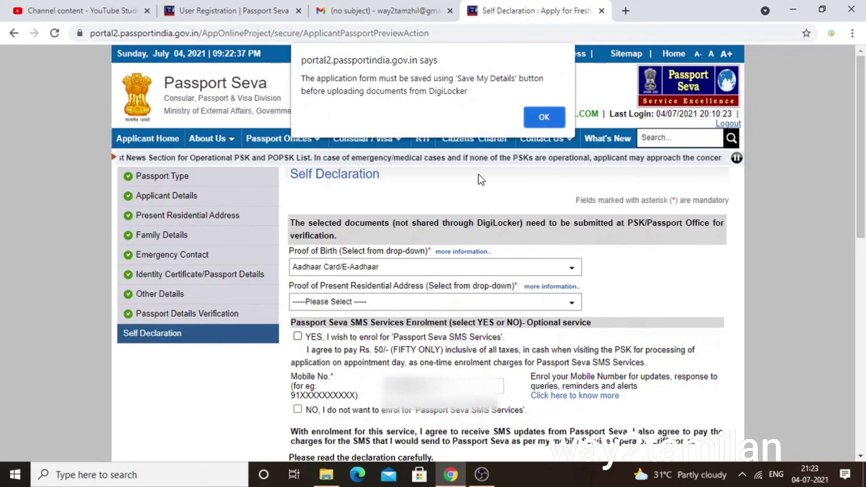
{"action": "left_click", "coordinate": [544, 117]}
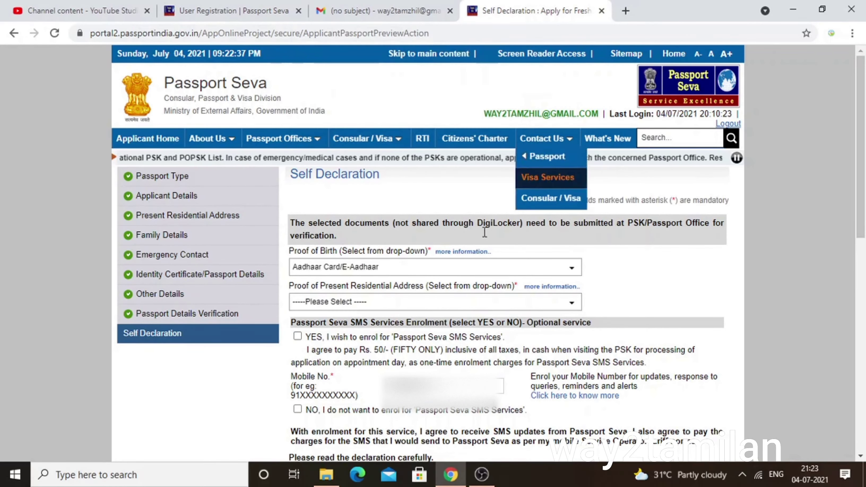
{"action": "left_click", "coordinate": [401, 267]}
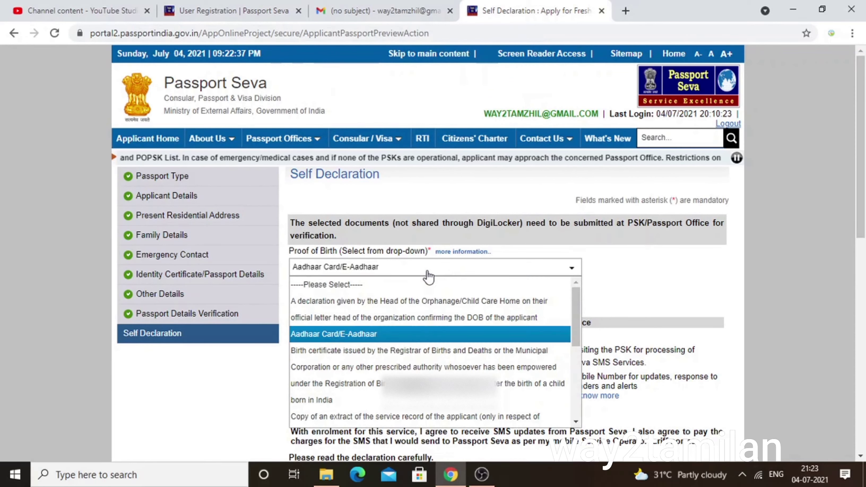
{"action": "left_click", "coordinate": [396, 358]}
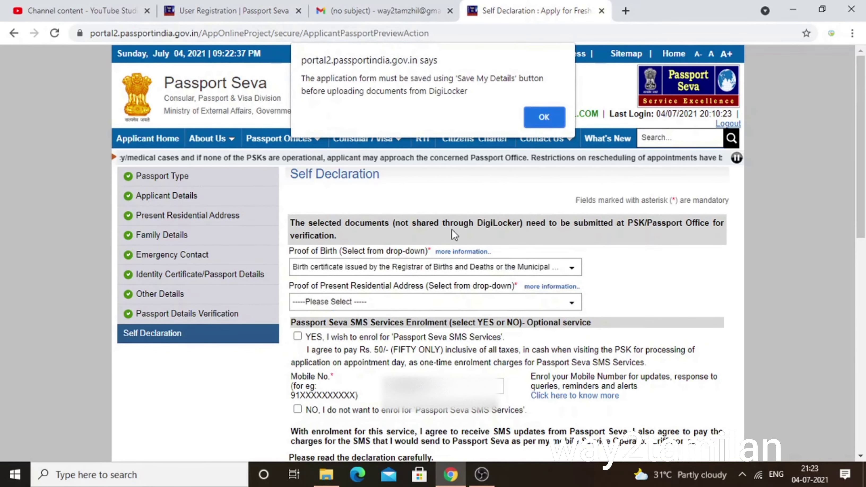
{"action": "left_click", "coordinate": [540, 119]}
Choose Aadhaar Card (Address Proof) as address proof and submit the application.
{"action": "left_click", "coordinate": [378, 309]}
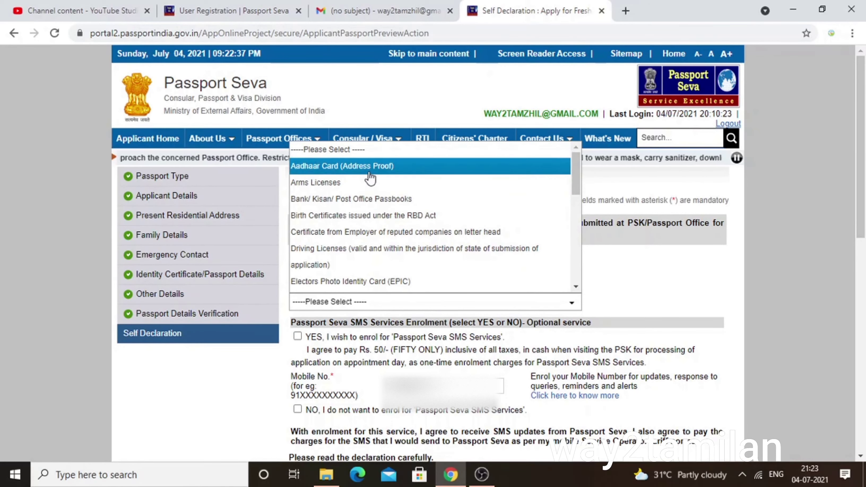
{"action": "left_click", "coordinate": [299, 166]}
{"action": "scroll", "coordinate": [298, 149], "scroll_direction": "down", "scroll_amount": 15}
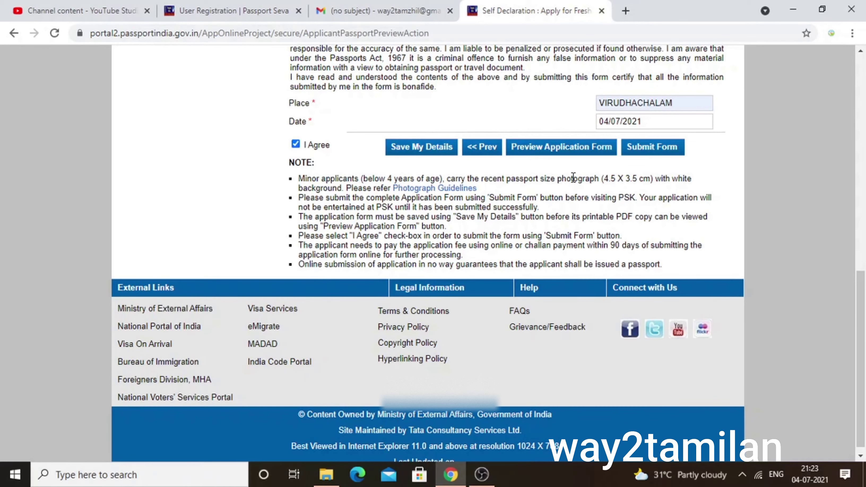
{"action": "scroll", "coordinate": [647, 155], "scroll_direction": "up", "scroll_amount": 2}
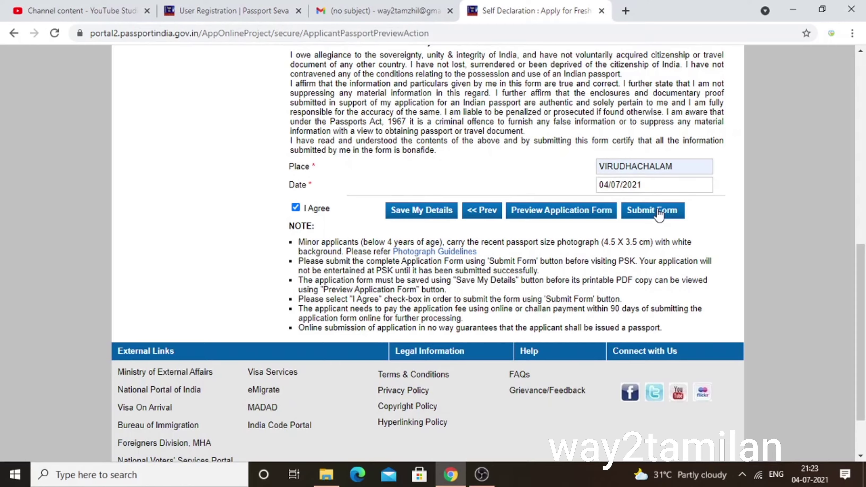
{"action": "left_click", "coordinate": [658, 214]}
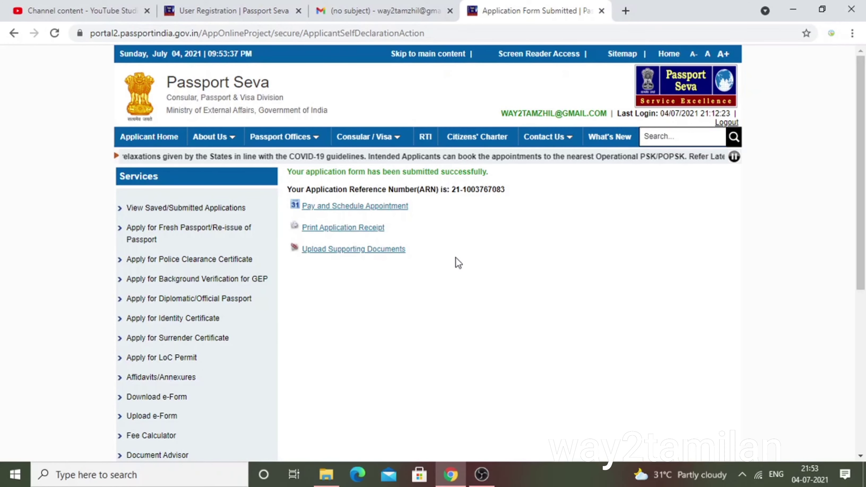
On Upload Supporting Documents, set attachment type Address Proof with description Aadhaar Card (Address Proof).
{"action": "left_click", "coordinate": [372, 250]}
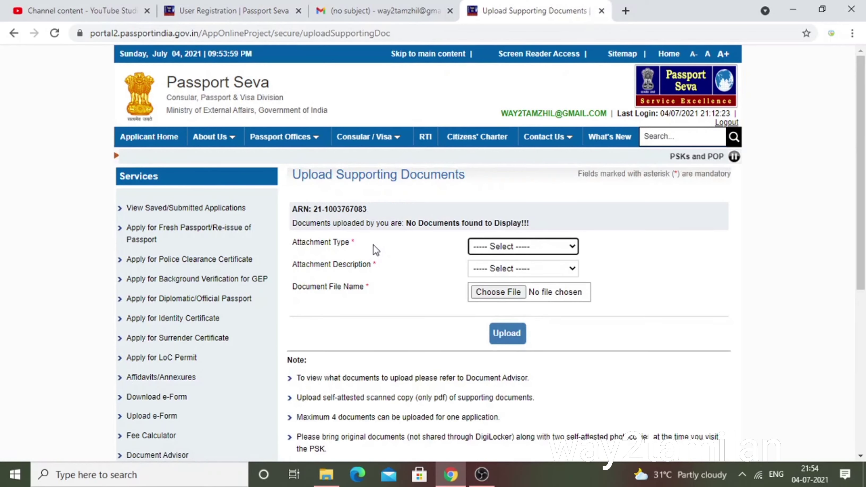
{"action": "left_click", "coordinate": [510, 248]}
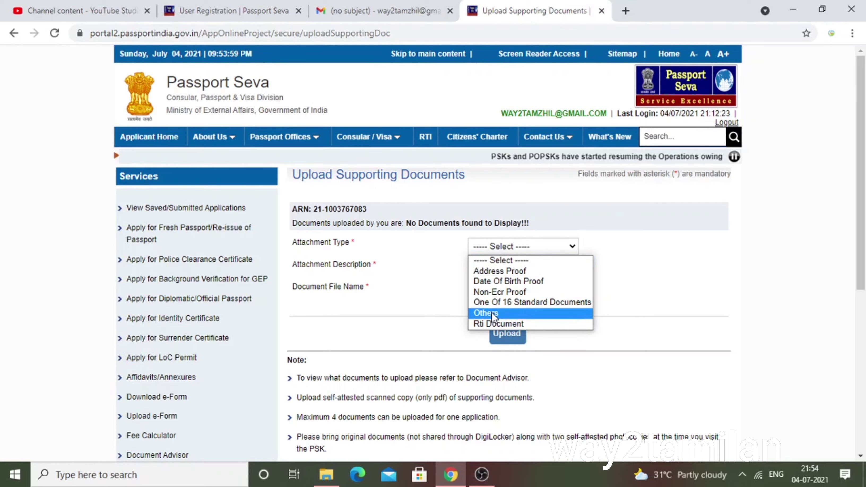
{"action": "left_click", "coordinate": [429, 289]}
{"action": "left_click", "coordinate": [509, 247]}
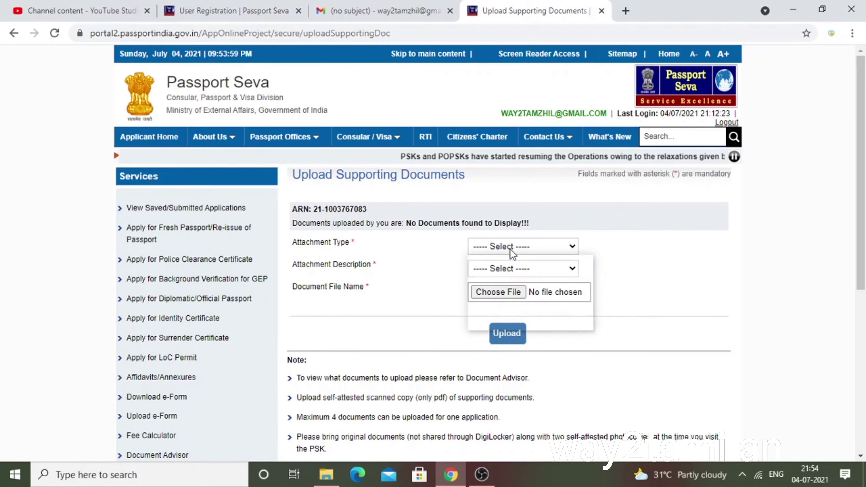
{"action": "left_click", "coordinate": [439, 261]}
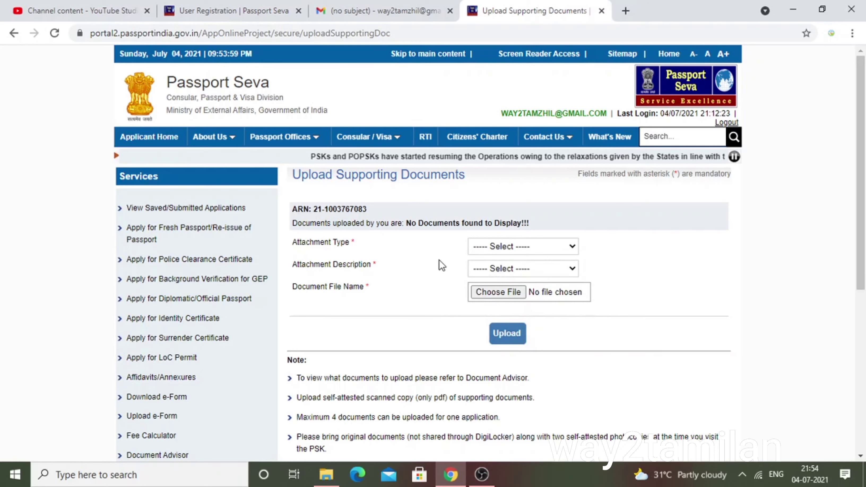
{"action": "left_click", "coordinate": [488, 269]}
{"action": "left_click", "coordinate": [488, 268]}
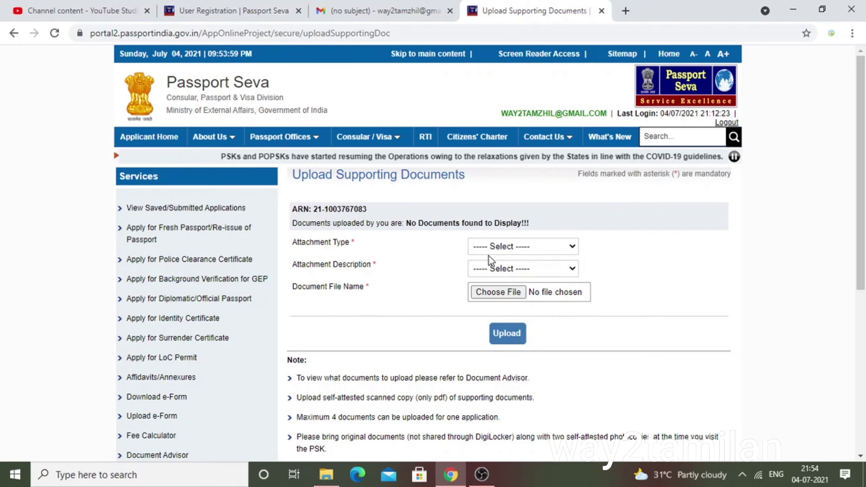
{"action": "left_click", "coordinate": [494, 252]}
{"action": "left_click", "coordinate": [498, 267]}
{"action": "left_click", "coordinate": [499, 265]}
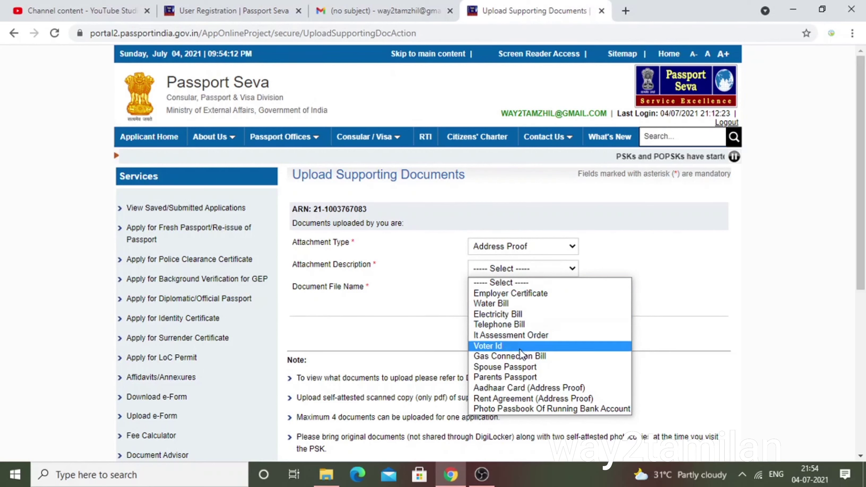
{"action": "left_click", "coordinate": [537, 389]}
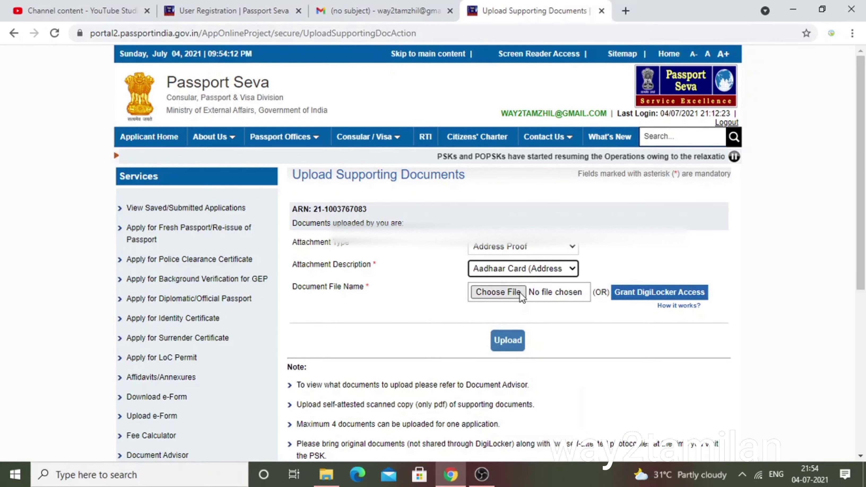